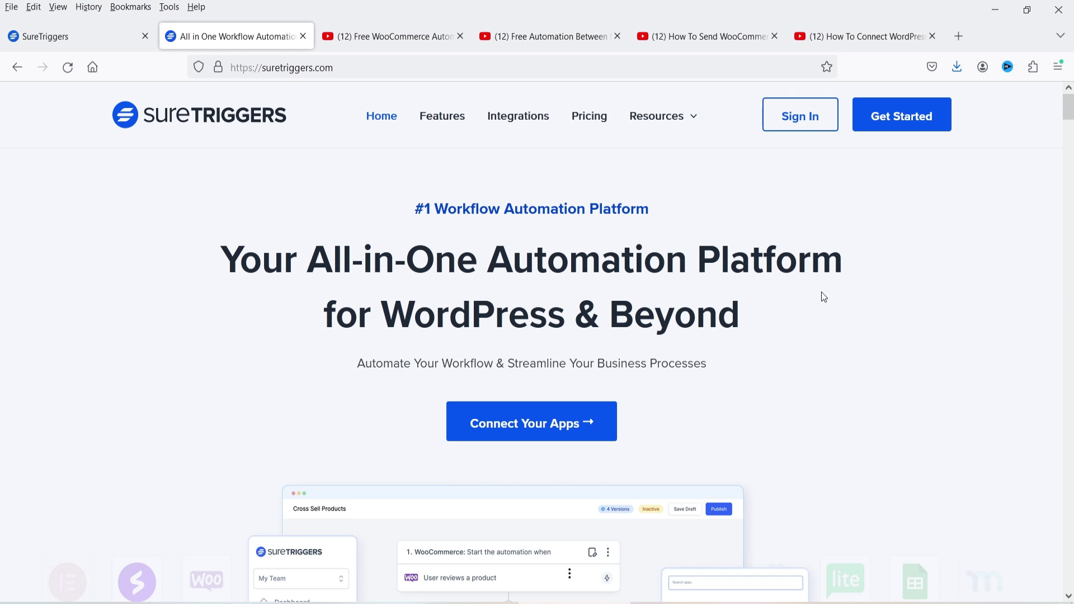
Step: Look through the earlier SureTriggers tutorial videos, including the multi-site WooCommerce and order notification ones
{"action": "left_click", "coordinate": [372, 36]}
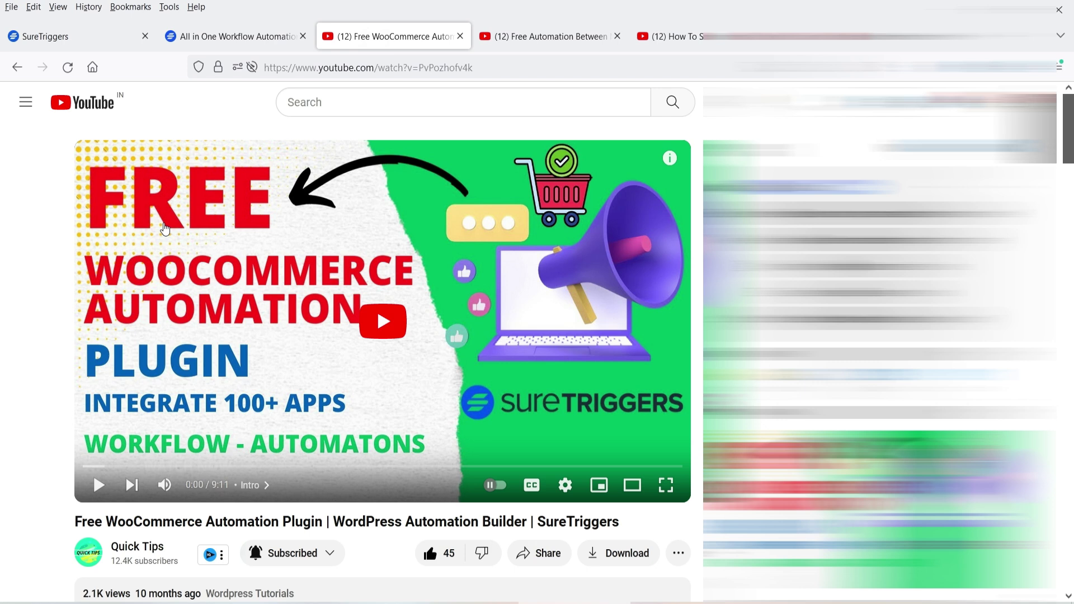
{"action": "left_click", "coordinate": [512, 38]}
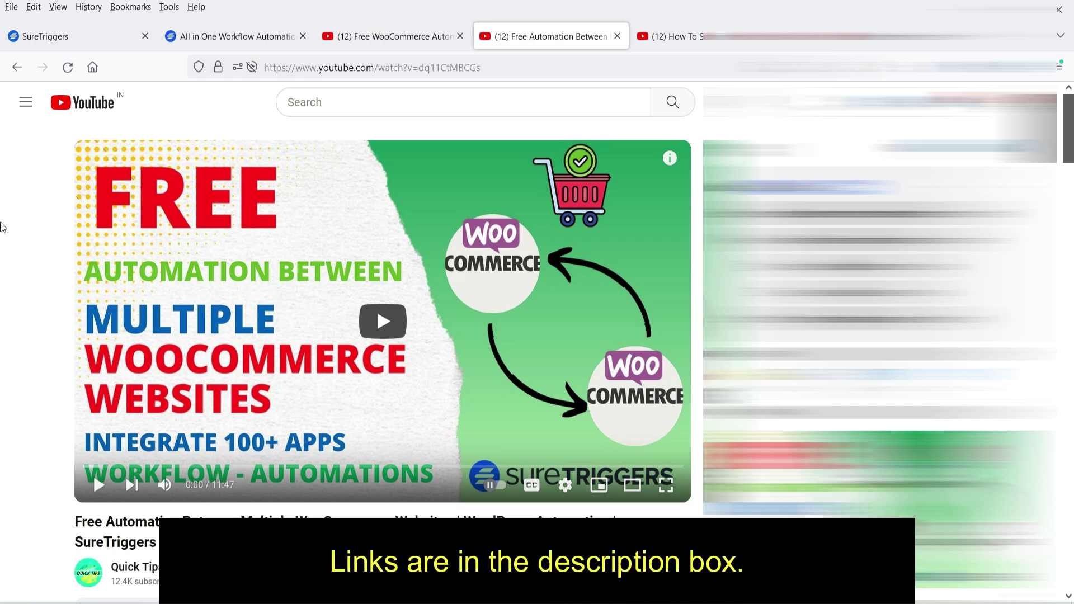
{"action": "left_click", "coordinate": [667, 37]}
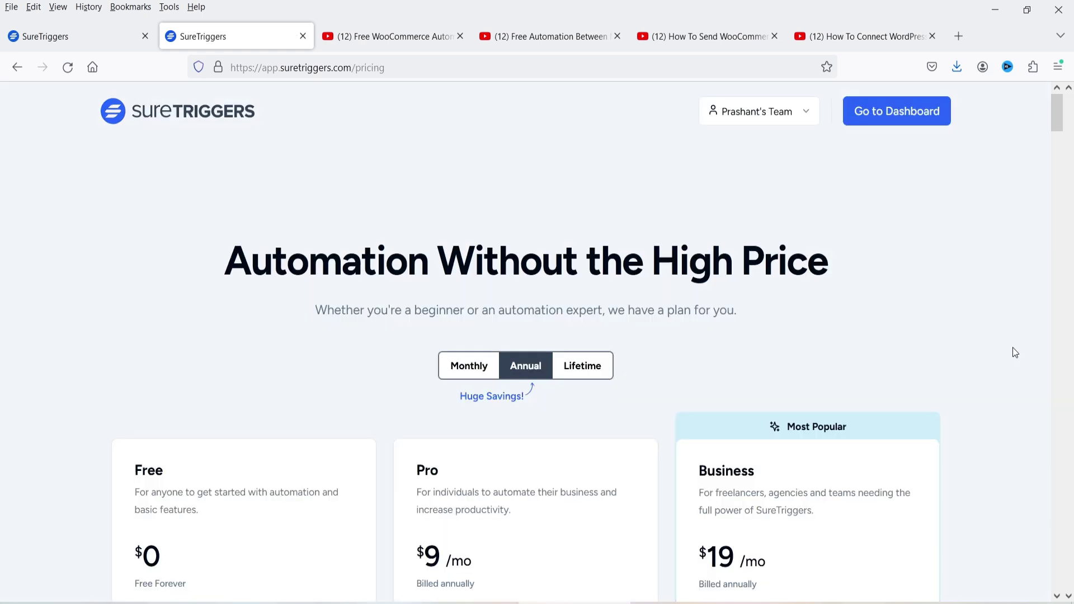
Step: Review the SureTriggers plan prices and features on the pricing page
{"action": "scroll", "coordinate": [1012, 347], "scroll_direction": "down", "scroll_amount": 5}
{"action": "scroll", "coordinate": [1011, 347], "scroll_direction": "down", "scroll_amount": 2}
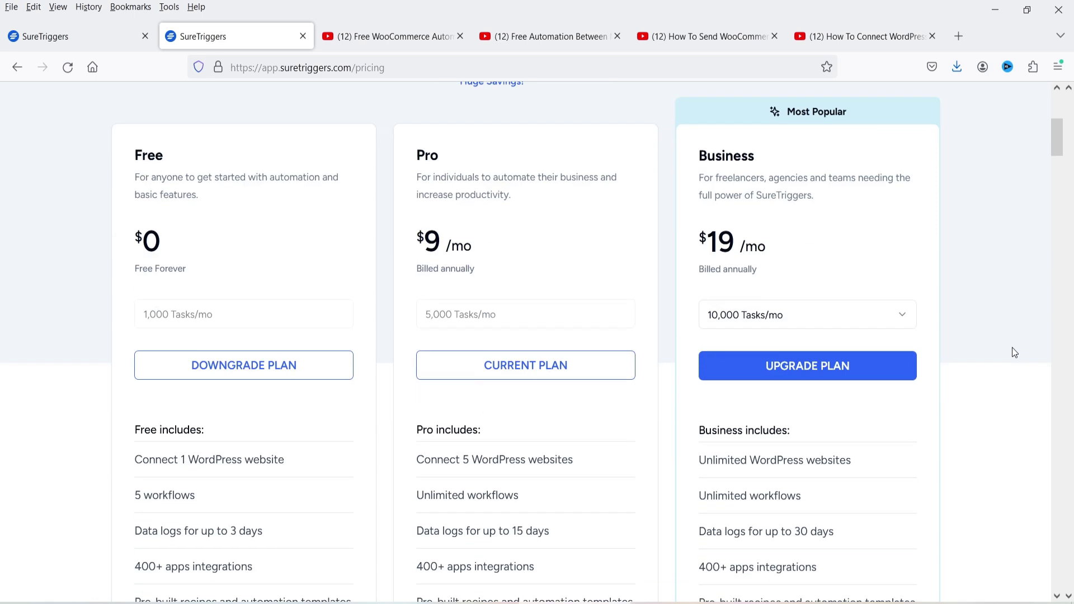
{"action": "scroll", "coordinate": [63, 336], "scroll_direction": "down", "scroll_amount": 3}
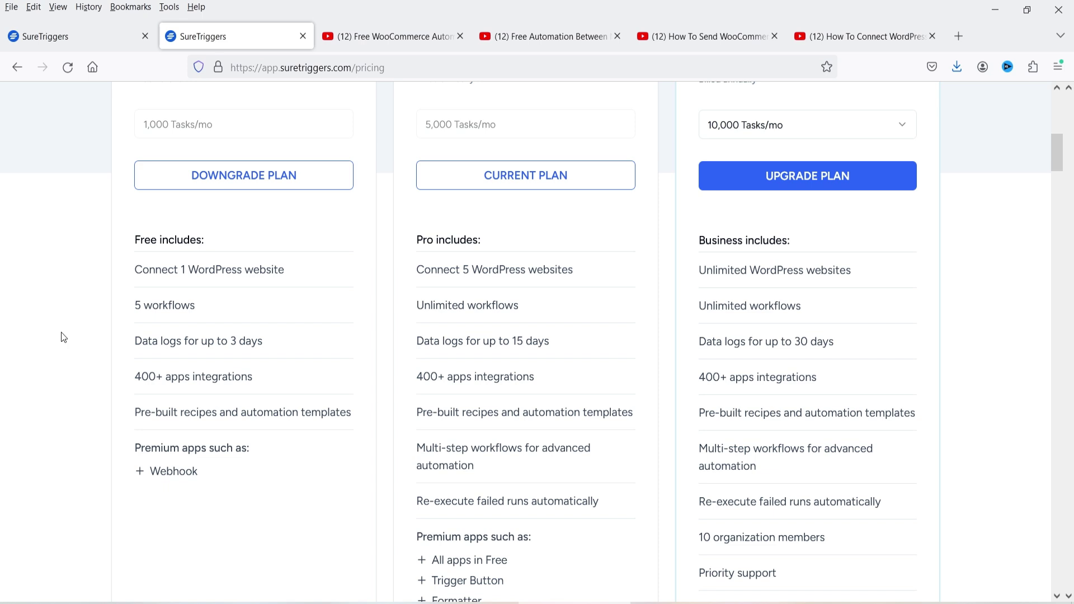
{"action": "scroll", "coordinate": [515, 261], "scroll_direction": "up", "scroll_amount": 5}
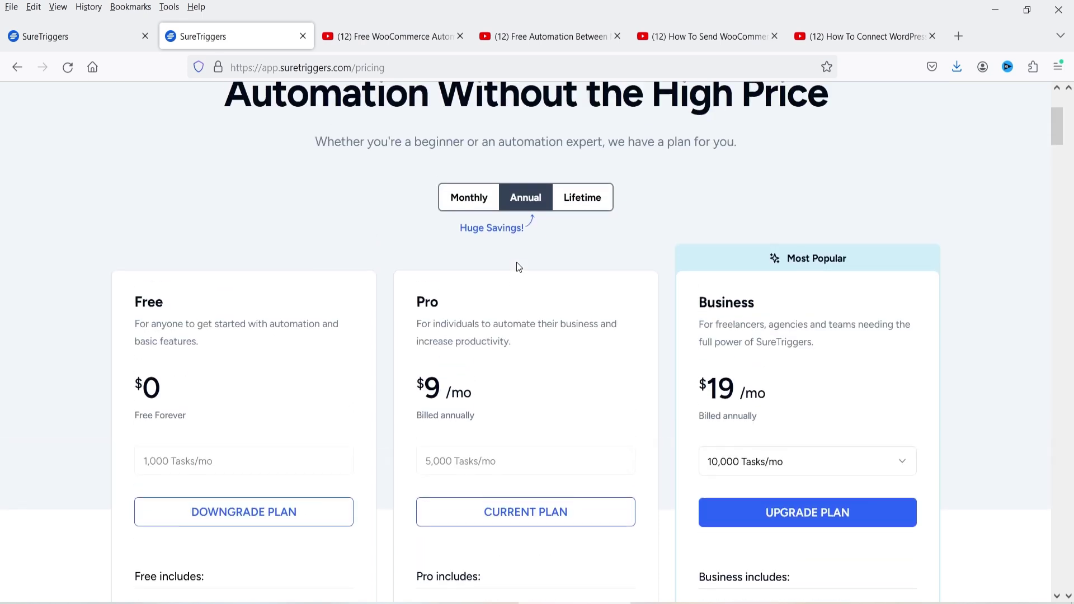
{"action": "scroll", "coordinate": [520, 263], "scroll_direction": "down", "scroll_amount": 1}
{"action": "scroll", "coordinate": [521, 269], "scroll_direction": "down", "scroll_amount": 3}
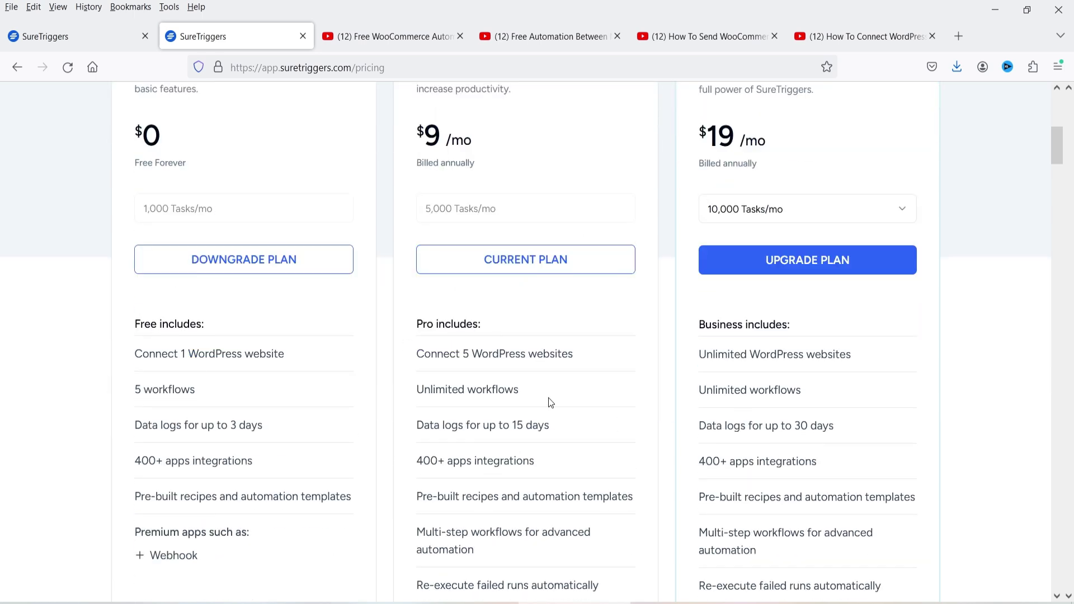
{"action": "scroll", "coordinate": [141, 293], "scroll_direction": "up", "scroll_amount": 2}
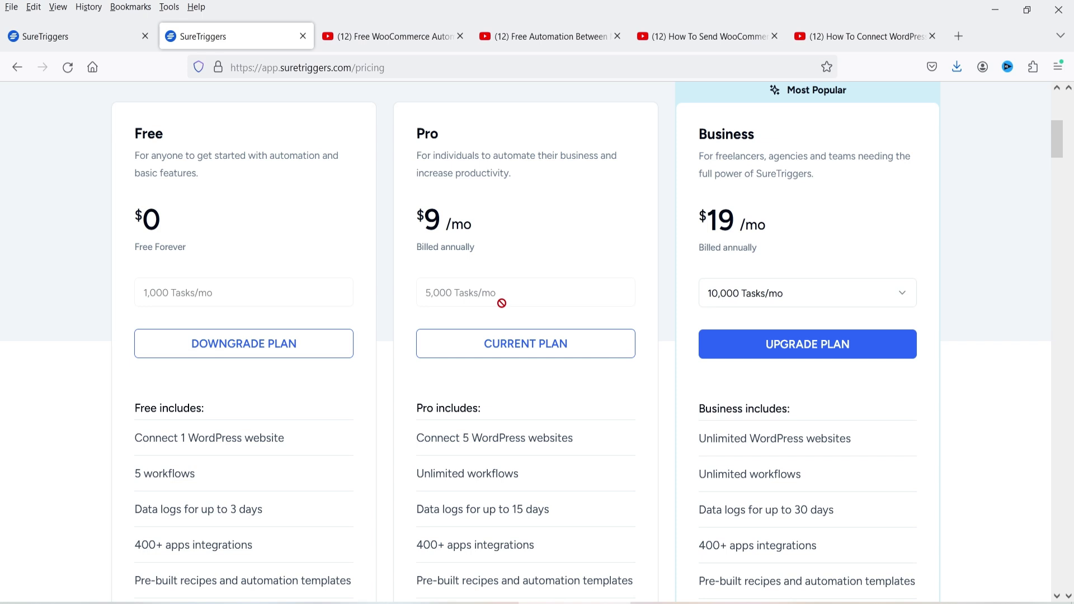
Step: Search the Create New Connection app list for 'form'
{"action": "left_click", "coordinate": [67, 36]}
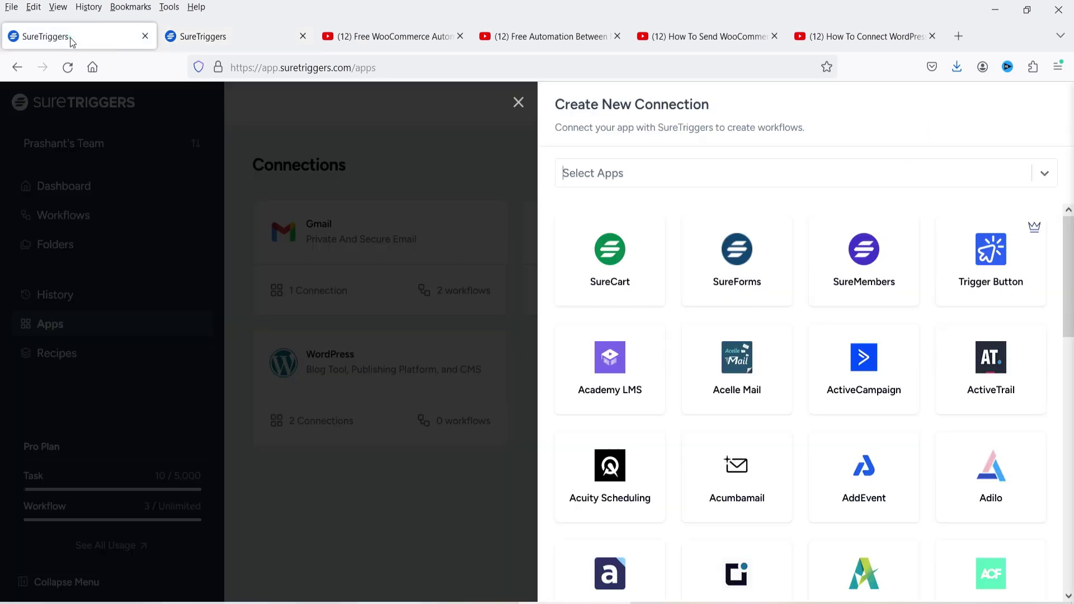
{"action": "left_click", "coordinate": [616, 168]}
{"action": "type", "text": "form"}
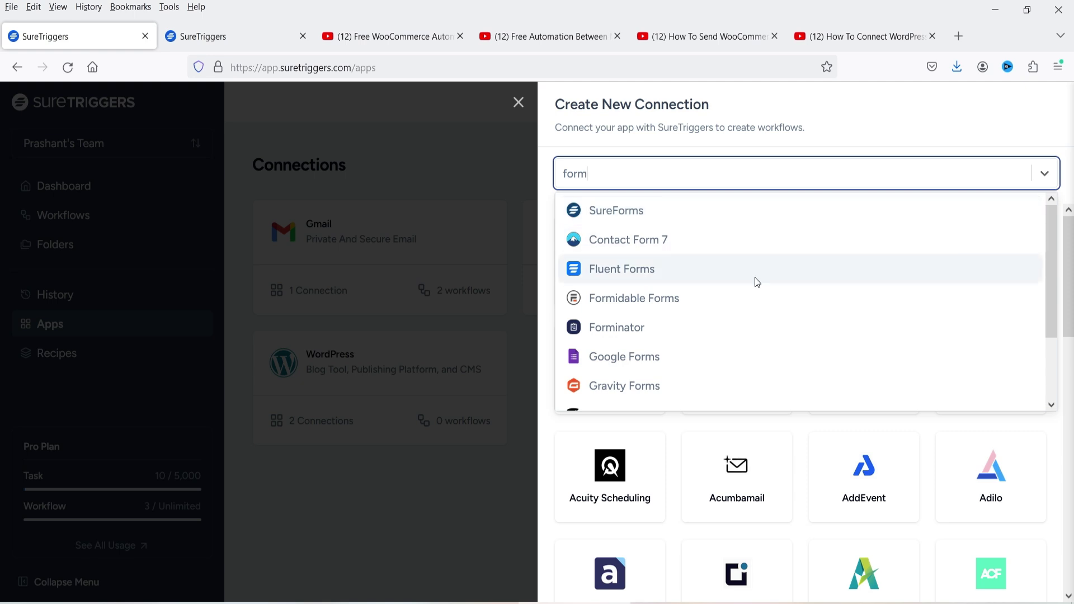
Step: Find MetForm in the 'form' app results, then return to the WordPress SureTriggers connections page
{"action": "scroll", "coordinate": [762, 299], "scroll_direction": "down", "scroll_amount": 2}
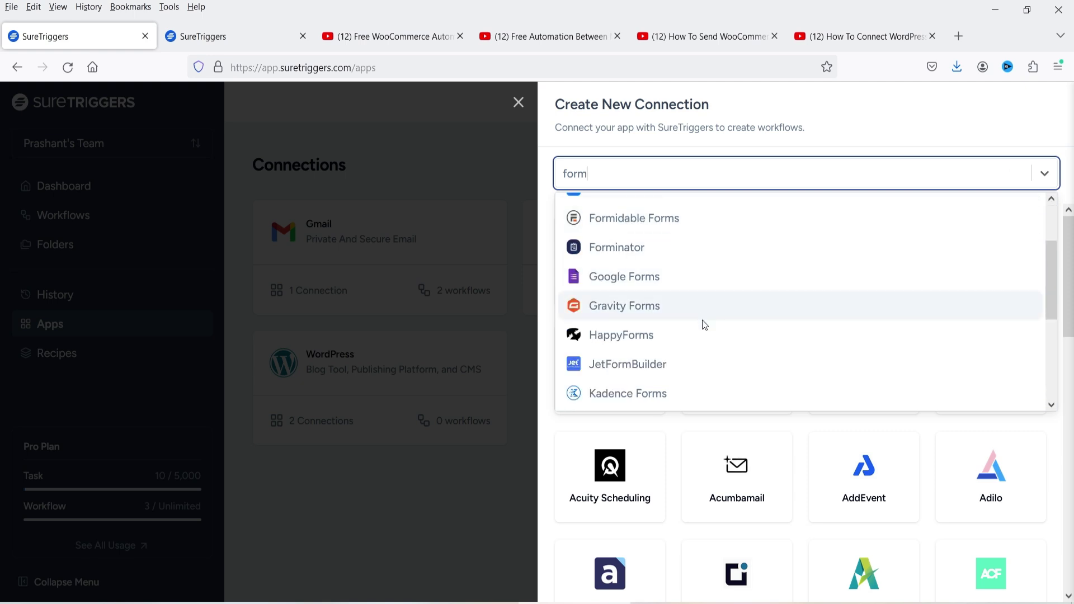
{"action": "scroll", "coordinate": [727, 308], "scroll_direction": "down", "scroll_amount": 2}
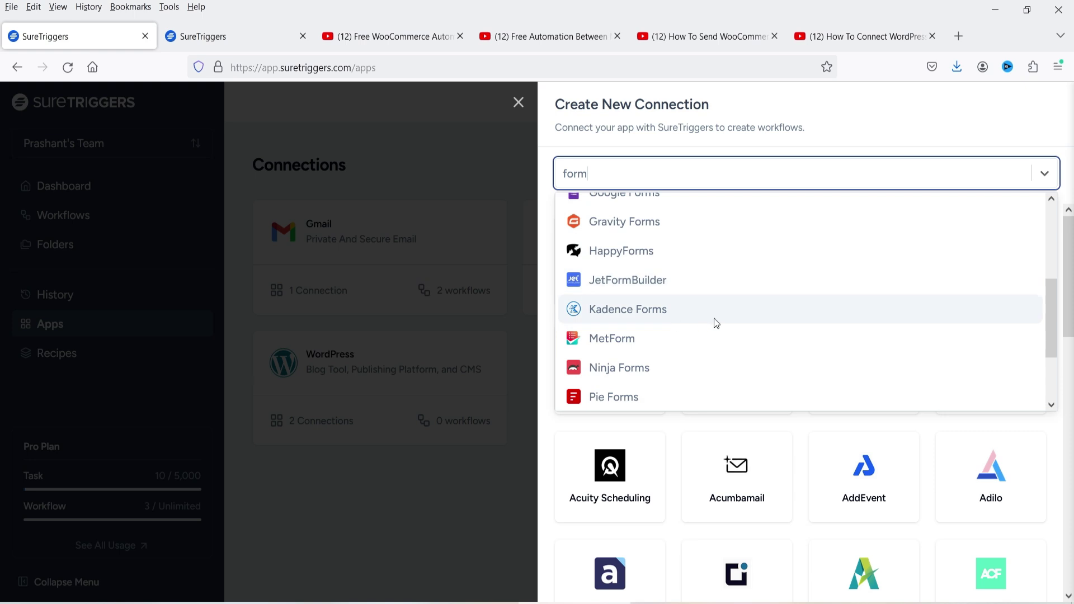
{"action": "scroll", "coordinate": [731, 368], "scroll_direction": "down", "scroll_amount": 3}
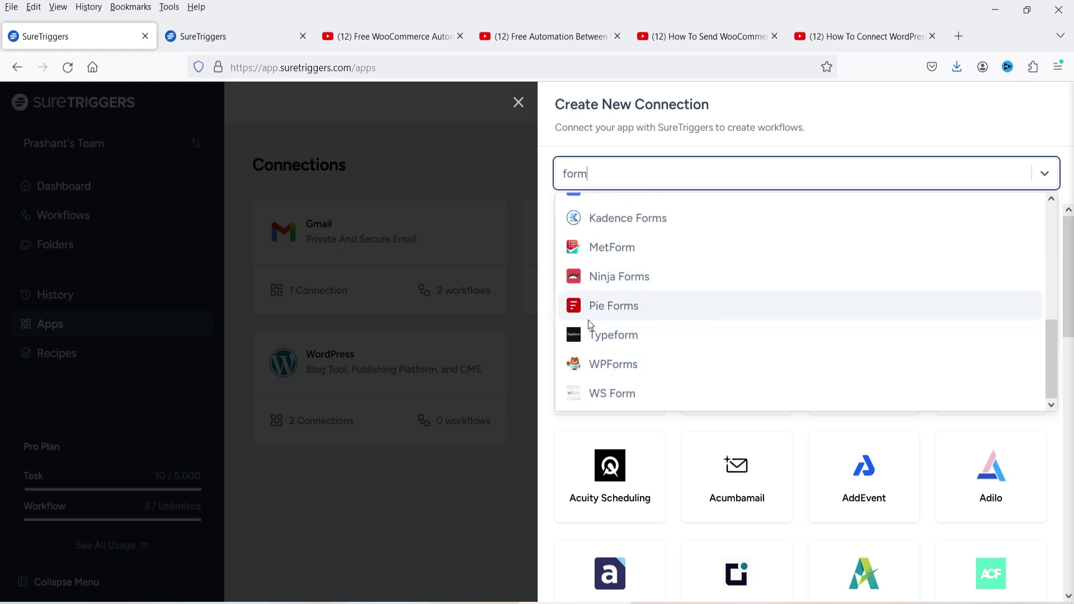
{"action": "scroll", "coordinate": [811, 313], "scroll_direction": "up", "scroll_amount": 6}
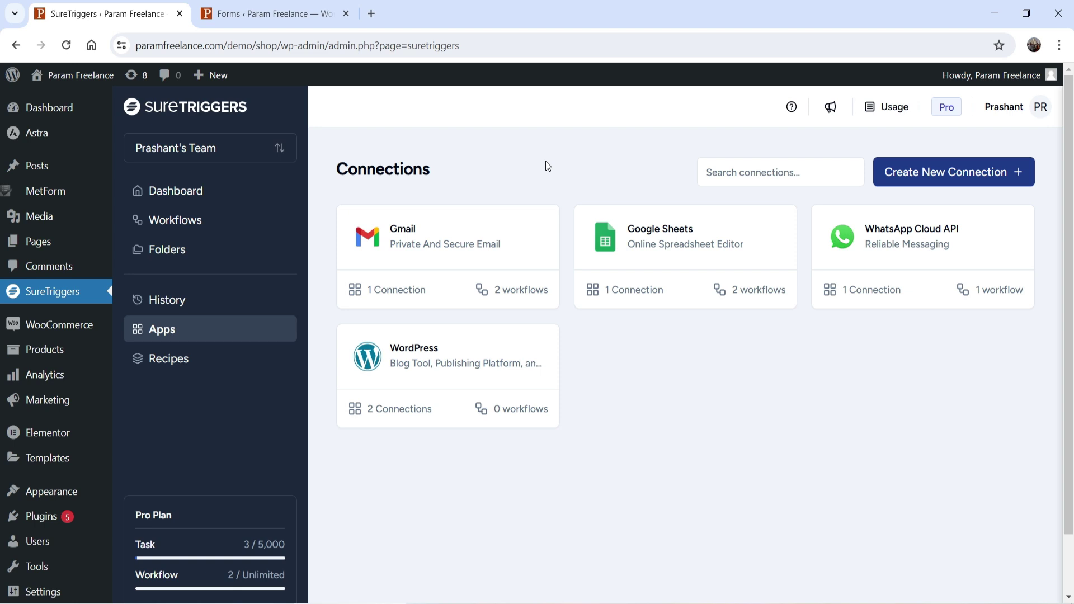
{"action": "left_click", "coordinate": [269, 14]}
Step: Open WordPress's Add Plugins page in a new tab and focus its plugin search
{"action": "mouse_move", "coordinate": [45, 517]}
{"action": "right_click", "coordinate": [143, 539]}
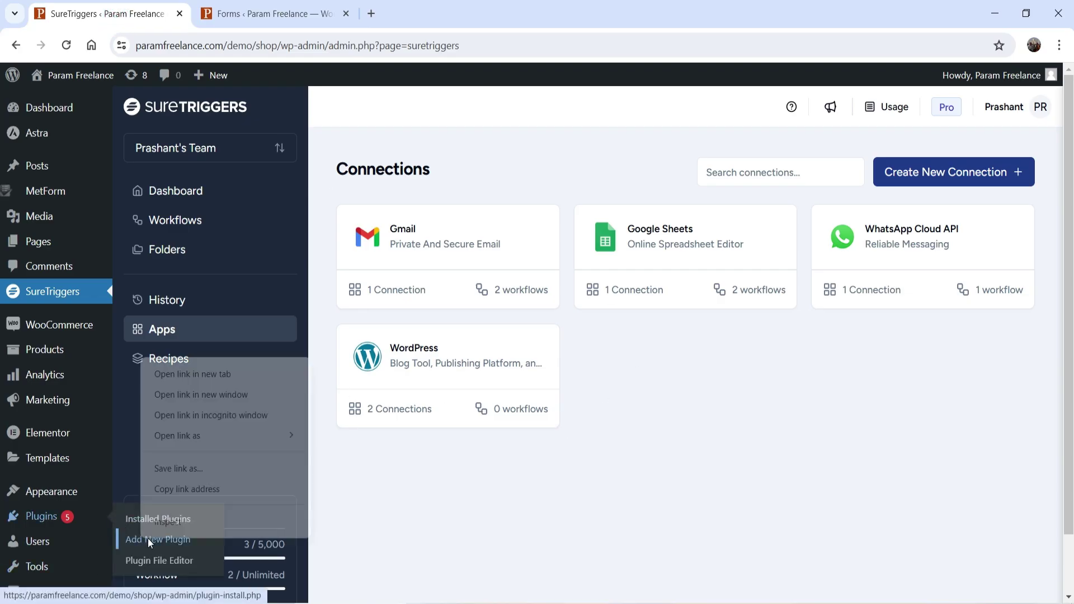
{"action": "left_click", "coordinate": [187, 376]}
{"action": "key", "text": "ctrl+Tab"}
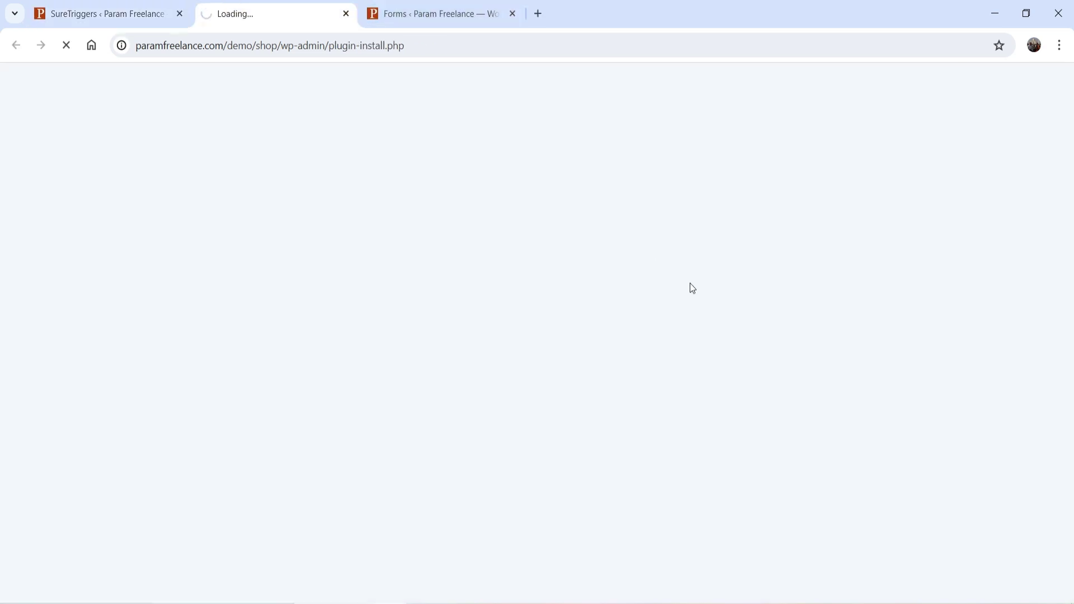
{"action": "left_click", "coordinate": [888, 156]}
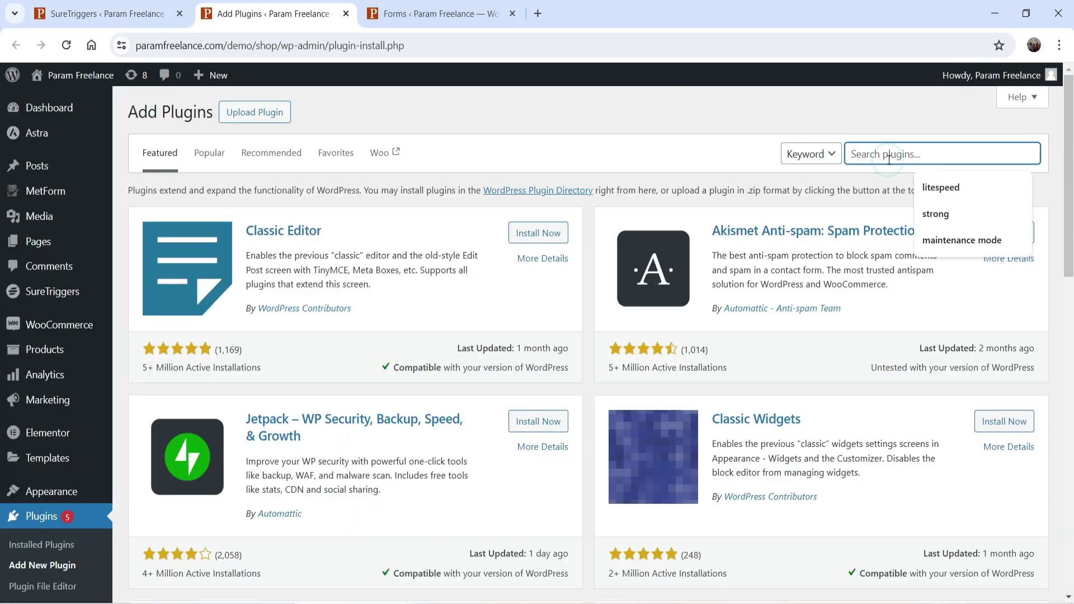
Step: Search plugins for 'suretriggers', then show the MetForm Forms list with the Contact Form
{"action": "type", "text": "suretriggers"}
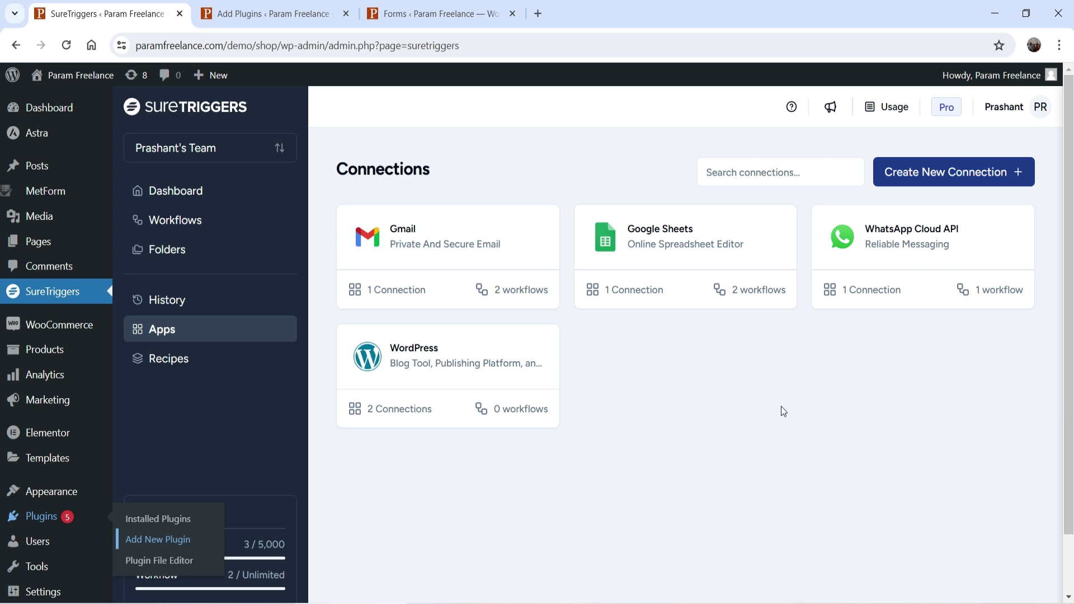
{"action": "left_click", "coordinate": [433, 13]}
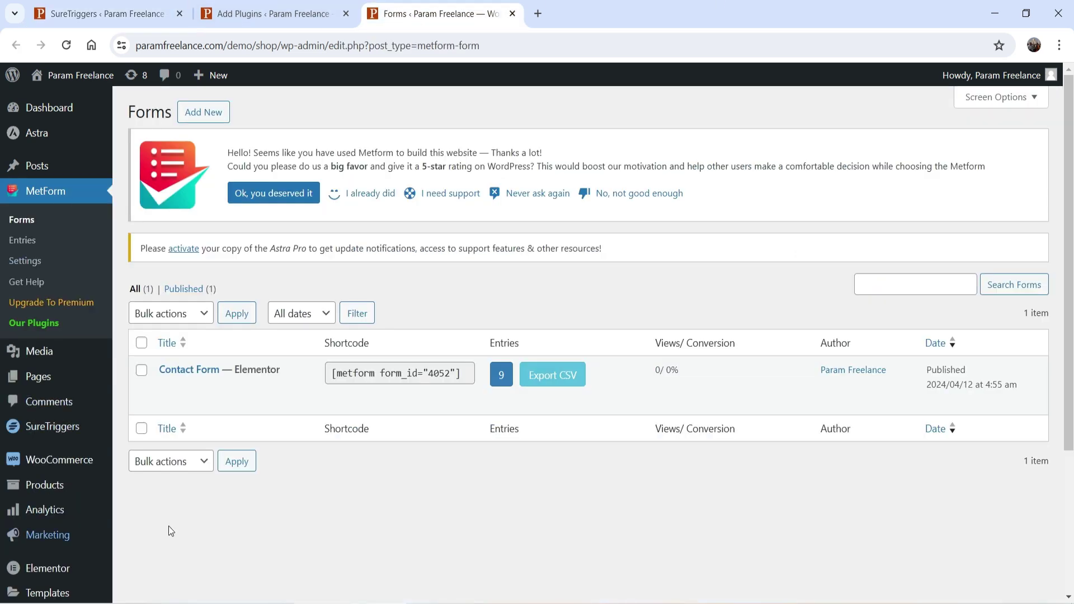
{"action": "left_click", "coordinate": [219, 389]}
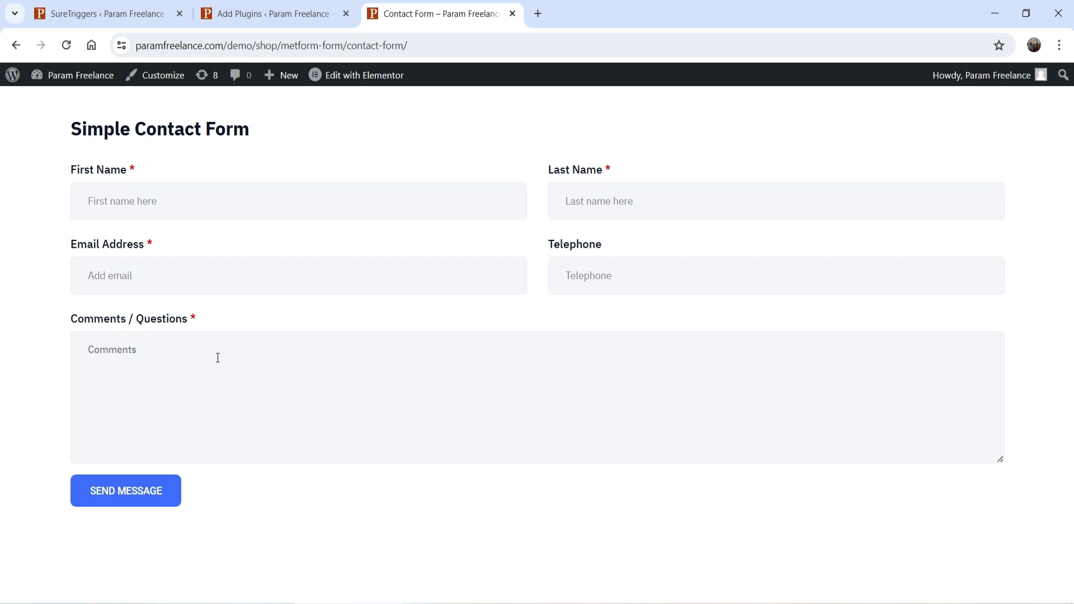
{"action": "key", "text": "alt+Tab"}
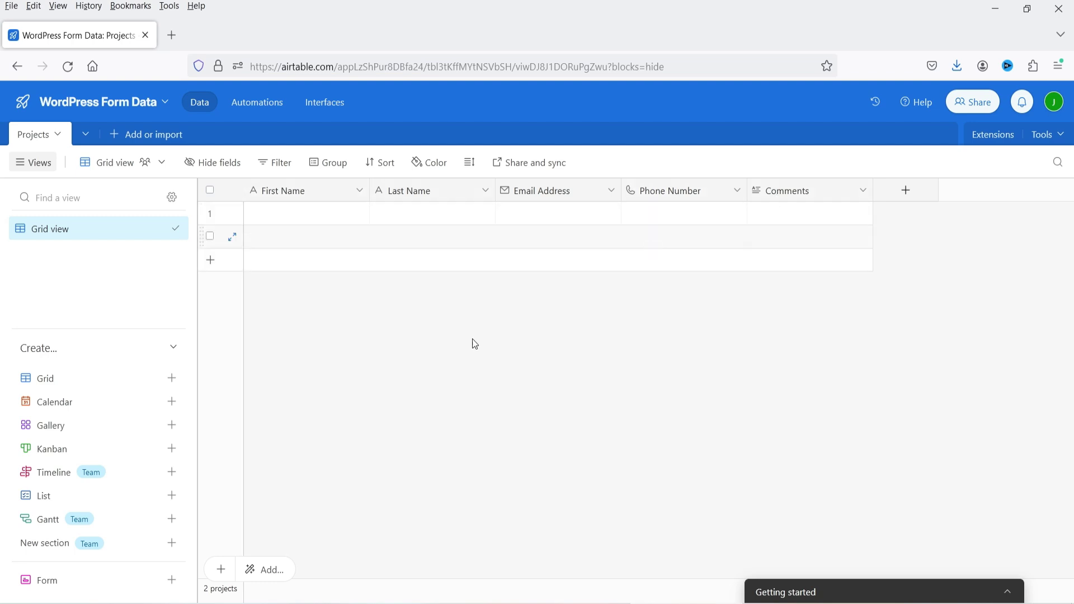
{"action": "key", "text": "alt+Tab"}
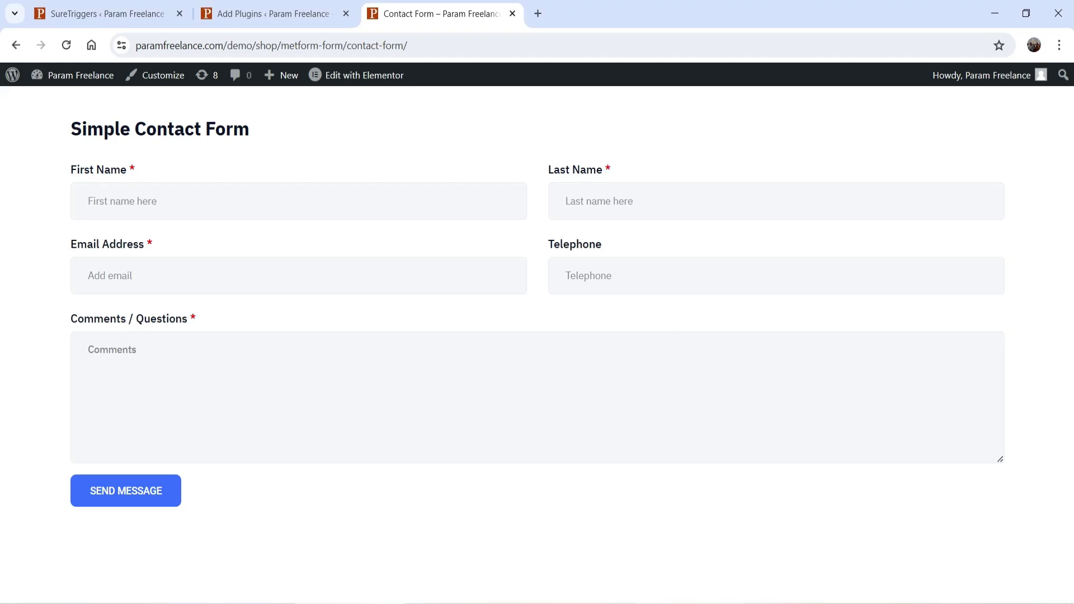
Step: Create a new workflow named 'Form to airtable' from the SureTriggers Workflows list
{"action": "left_click", "coordinate": [107, 16]}
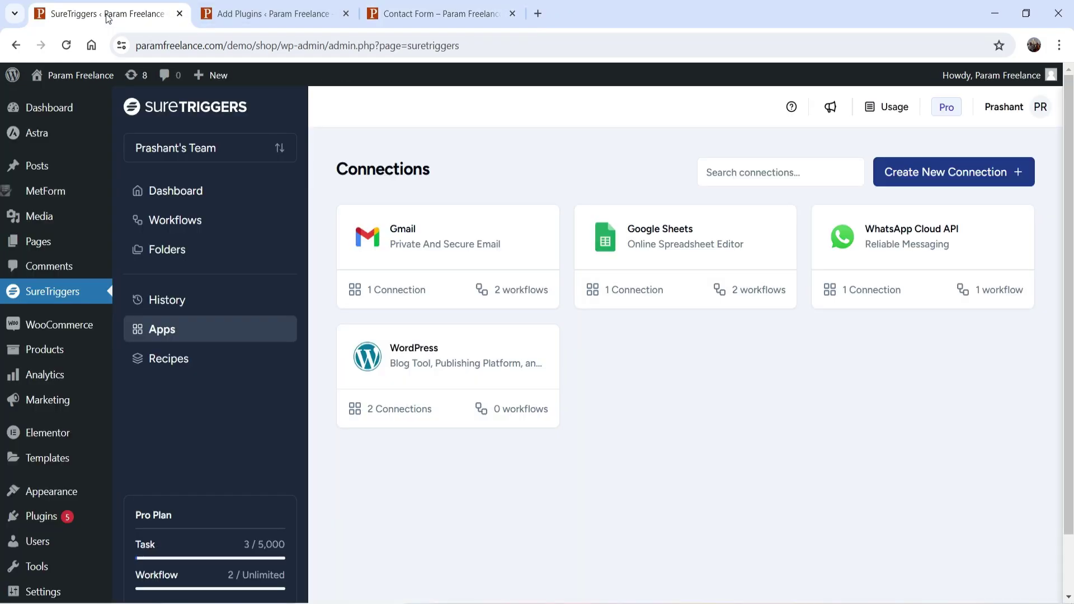
{"action": "left_click", "coordinate": [200, 221]}
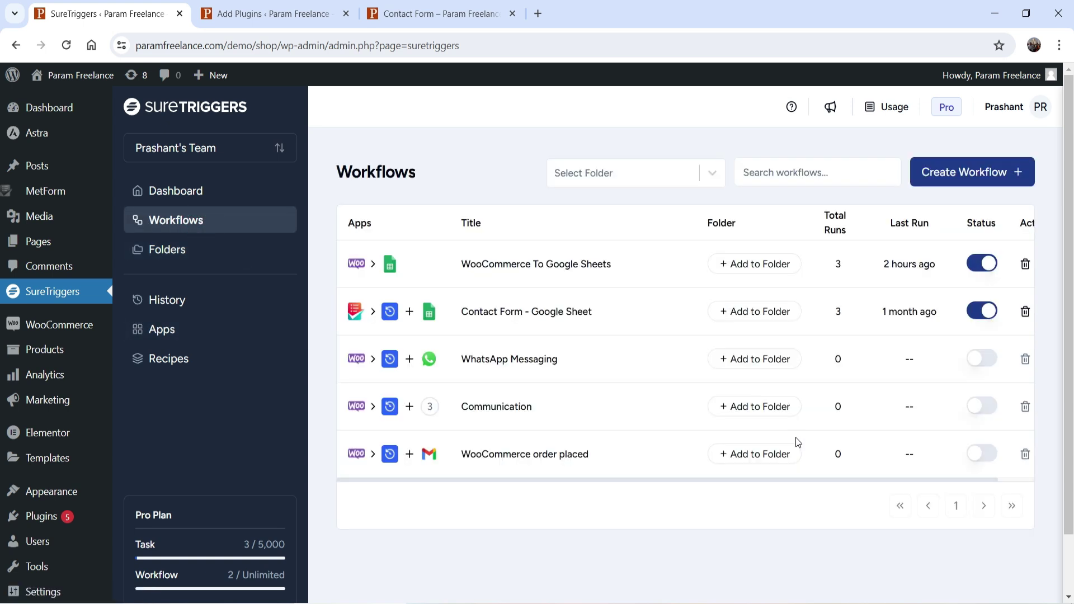
{"action": "left_click", "coordinate": [969, 177]}
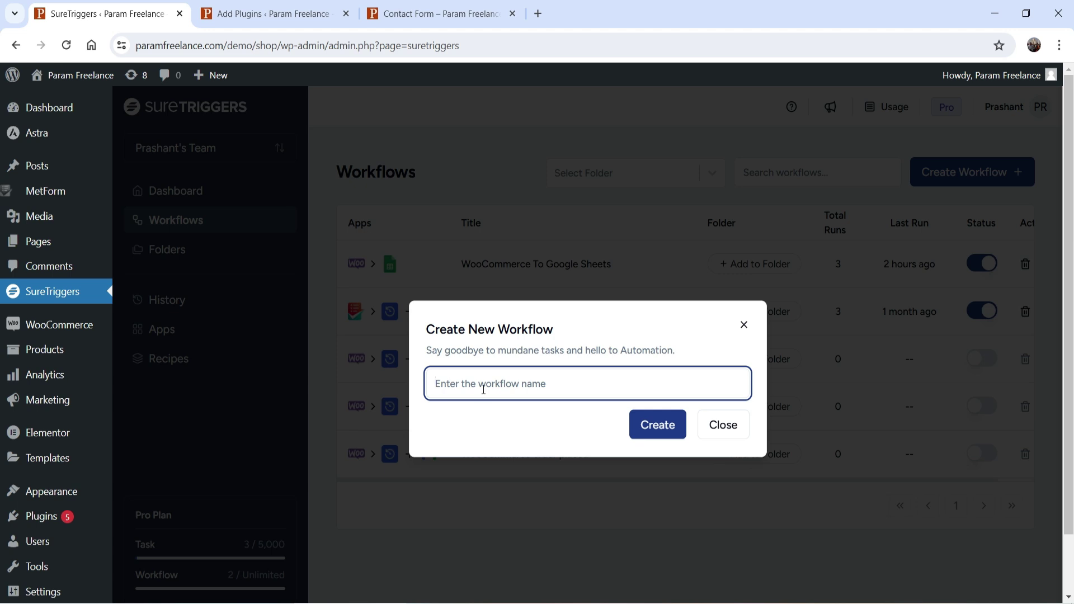
{"action": "type", "text": "Form to "}
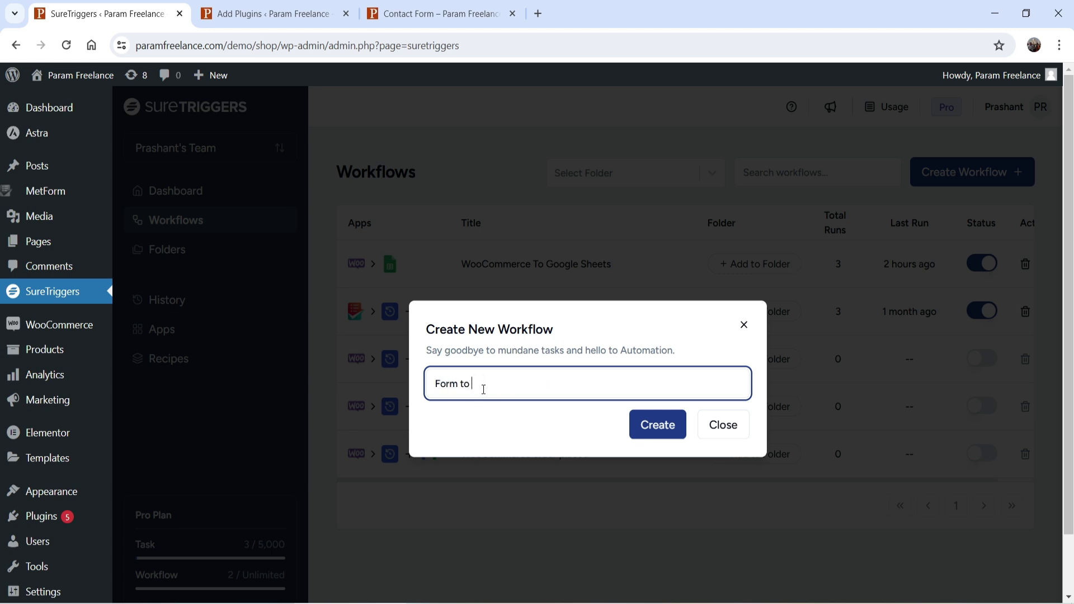
{"action": "type", "text": "airtable"}
{"action": "left_click", "coordinate": [652, 425]}
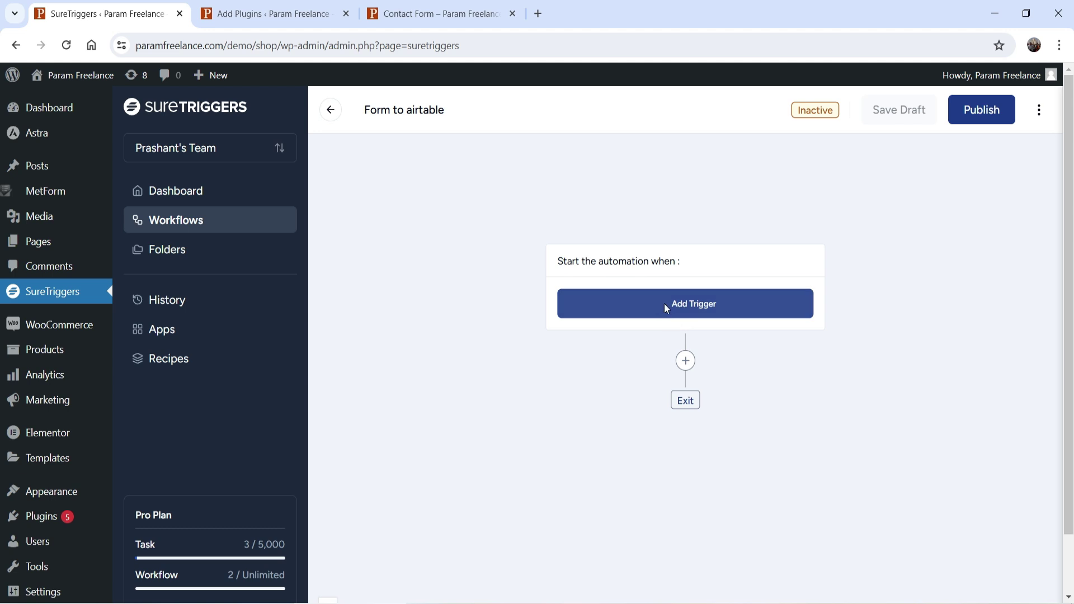
{"action": "left_click", "coordinate": [663, 303]}
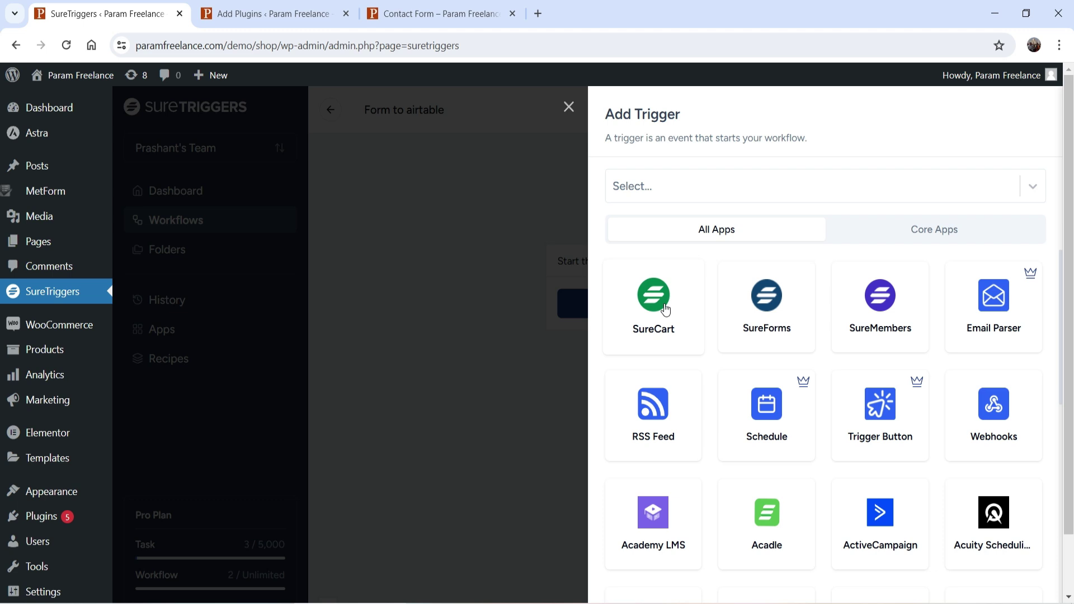
Step: Set the trigger to MetForm 'Form Submitted' on Contact Form via the site's WordPress connection
{"action": "type", "text": "met"}
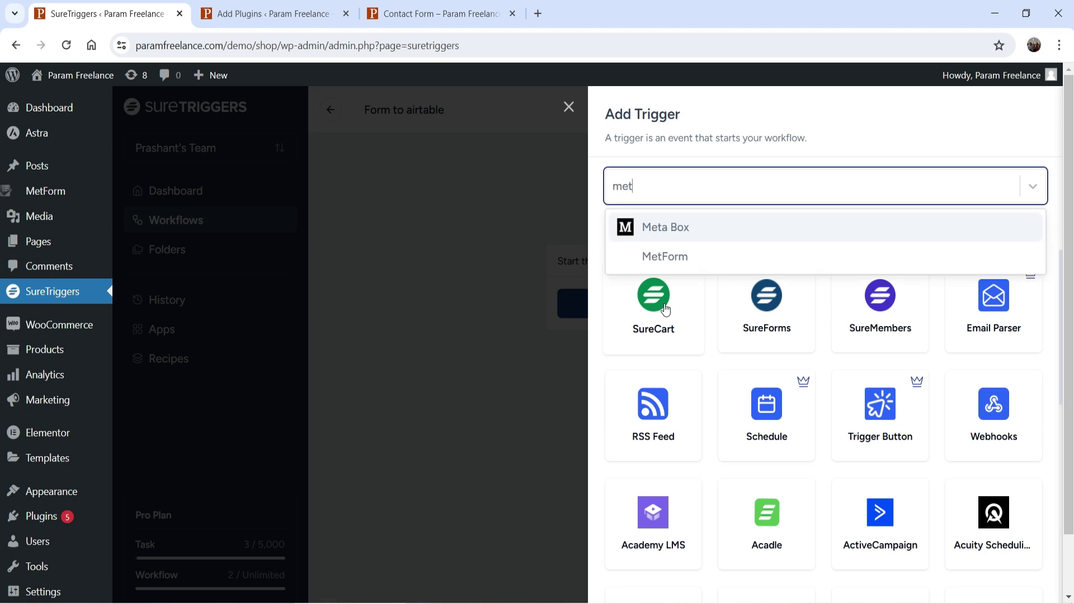
{"action": "left_click", "coordinate": [660, 259]}
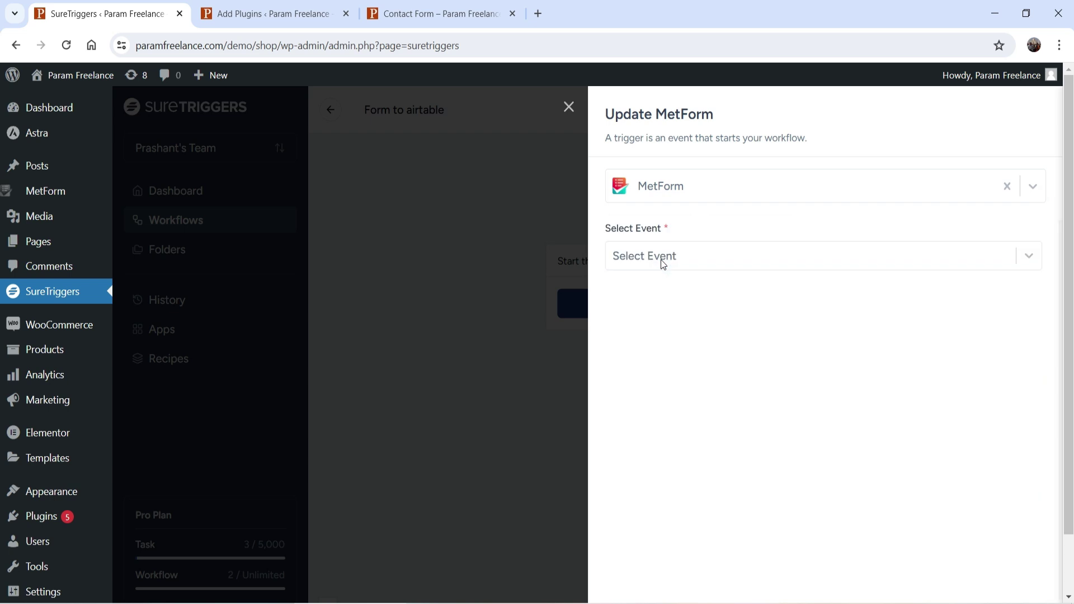
{"action": "left_click", "coordinate": [660, 259]}
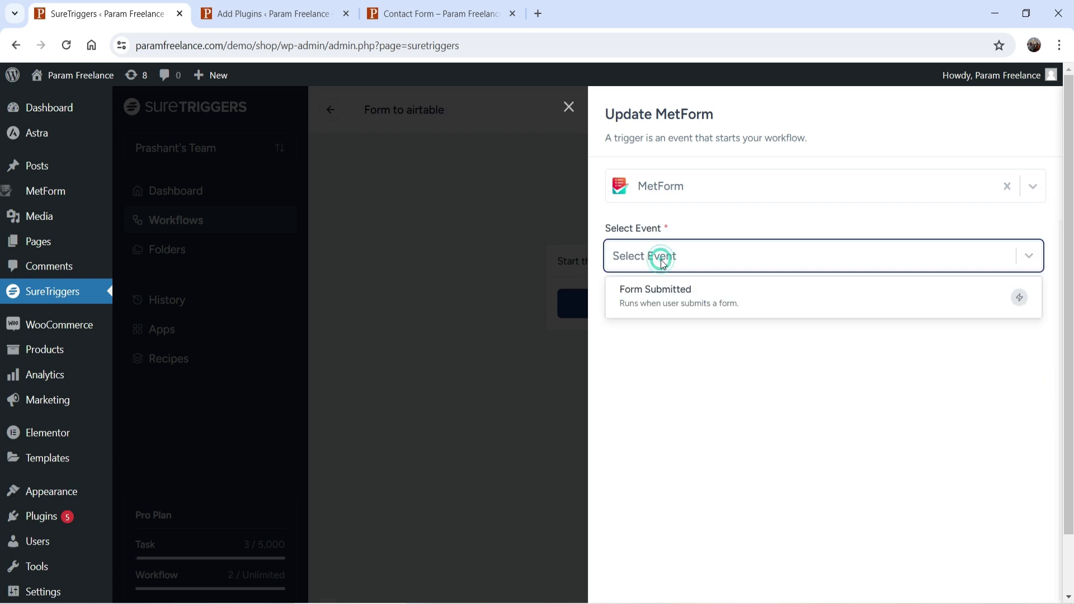
{"action": "left_click", "coordinate": [661, 295]}
{"action": "left_click", "coordinate": [659, 323]}
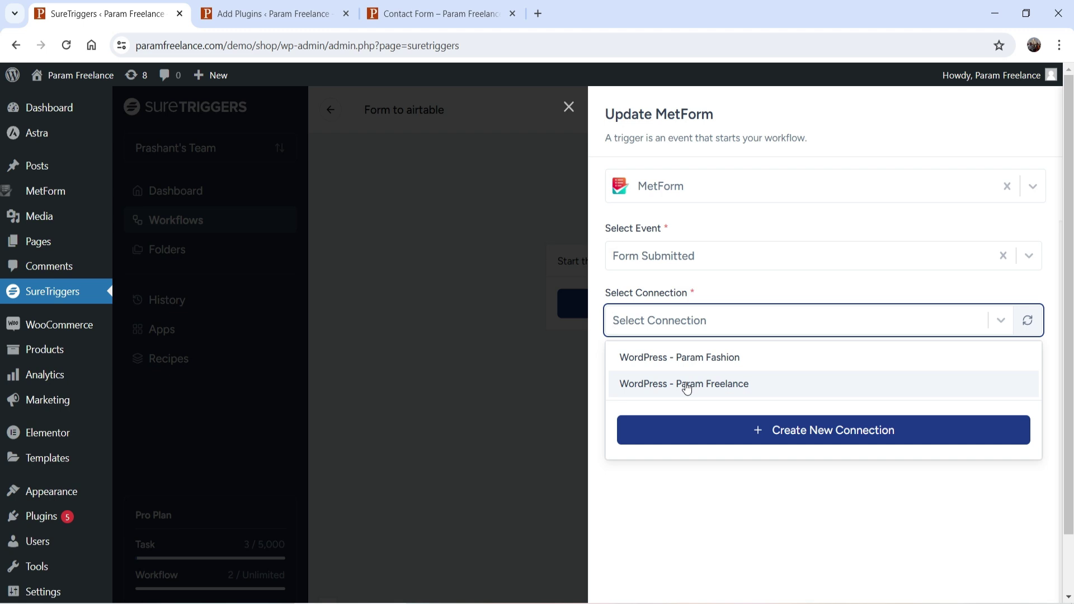
{"action": "left_click", "coordinate": [686, 386]}
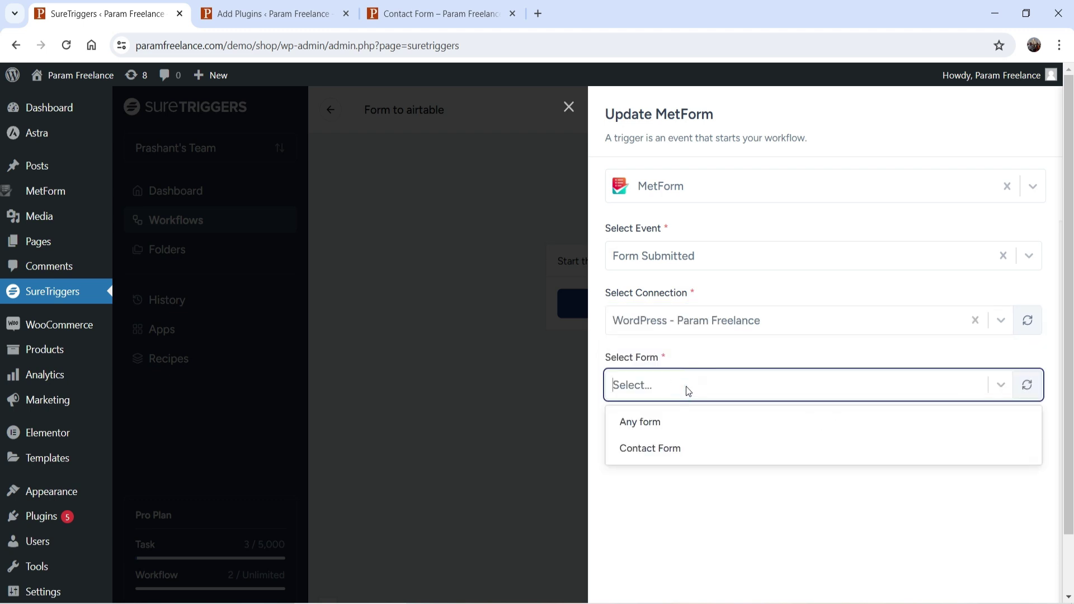
{"action": "left_click", "coordinate": [676, 459]}
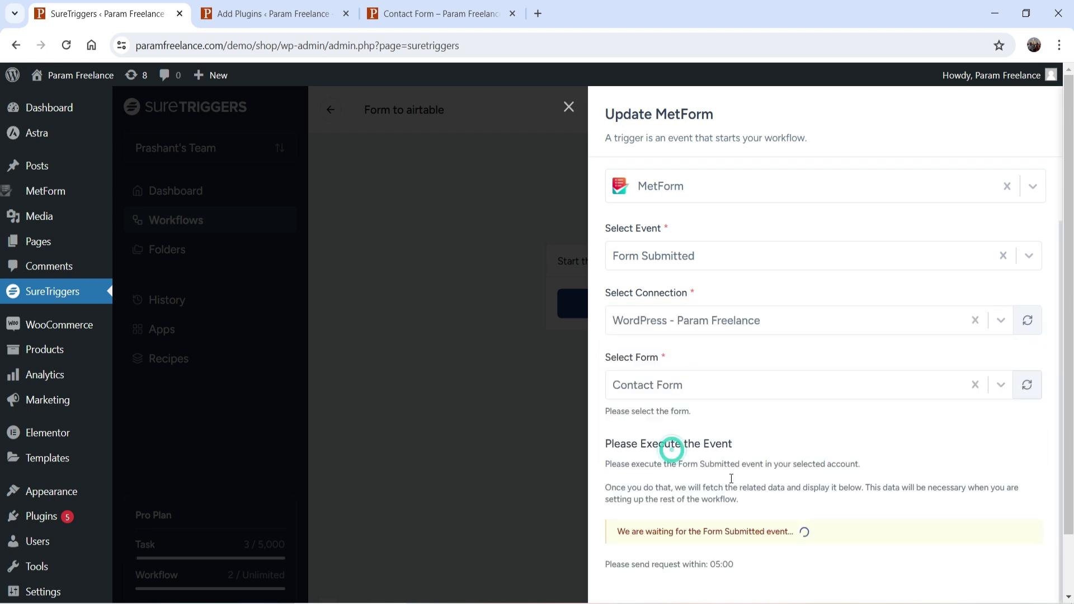
{"action": "left_click", "coordinate": [271, 16]}
Step: Confirm the trigger is still awaiting a submission, then return to the contact form page
{"action": "left_click", "coordinate": [436, 14]}
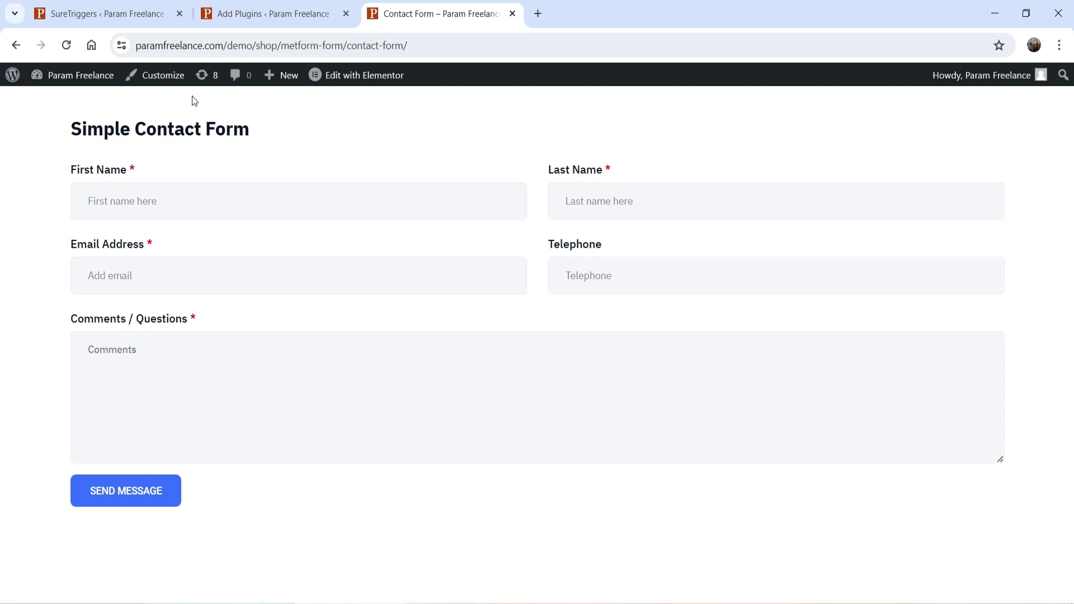
{"action": "left_click", "coordinate": [121, 17]}
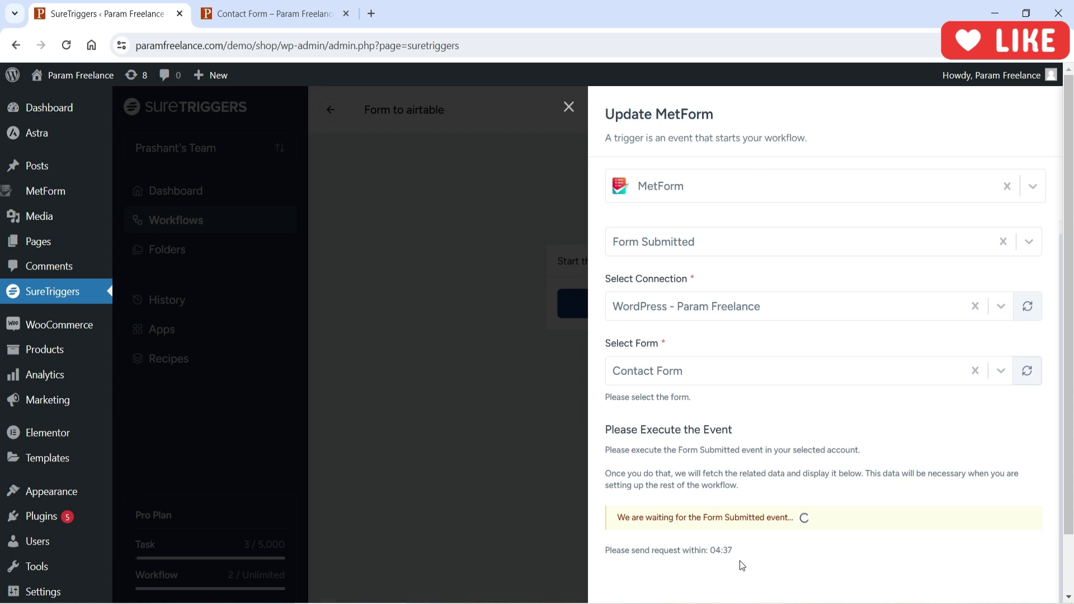
{"action": "left_click", "coordinate": [239, 12]}
Step: Submit the contact form with a sample name, email, phone and the comment 'testing the form'
{"action": "left_click", "coordinate": [151, 199]}
{"action": "type", "text": "June"}
{"action": "key", "text": "Tab"}
{"action": "type", "text": "June"}
{"action": "key", "text": "Tab"}
{"action": "type", "text": "june@exam"}
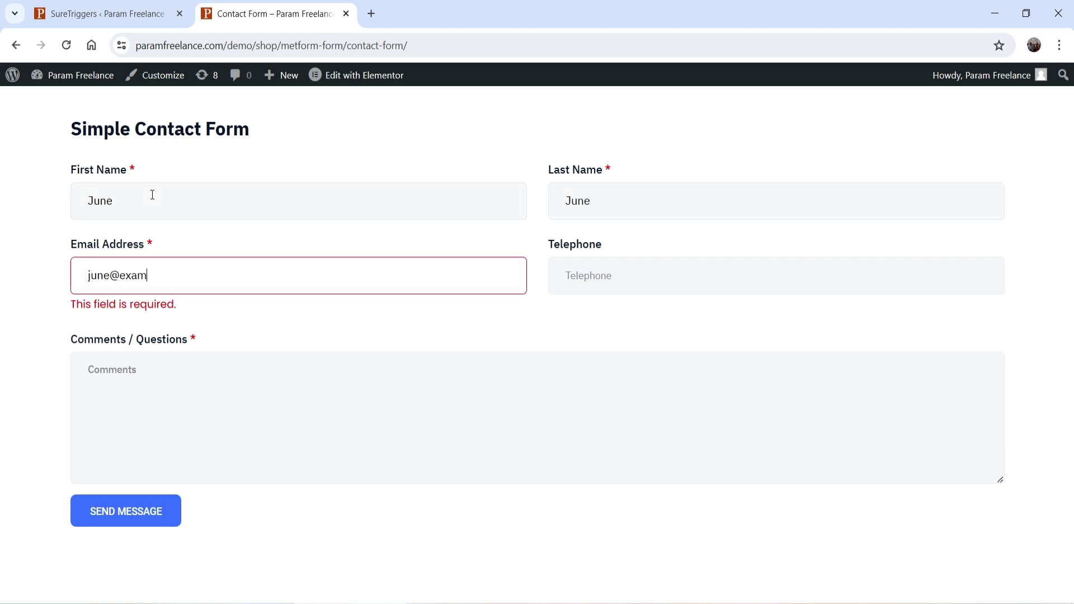
{"action": "type", "text": "ple.com"}
{"action": "key", "text": "Tab"}
{"action": "type", "text": "2525252525"}
{"action": "key", "text": "Tab"}
{"action": "type", "text": "testing the form"}
{"action": "left_click", "coordinate": [104, 483]}
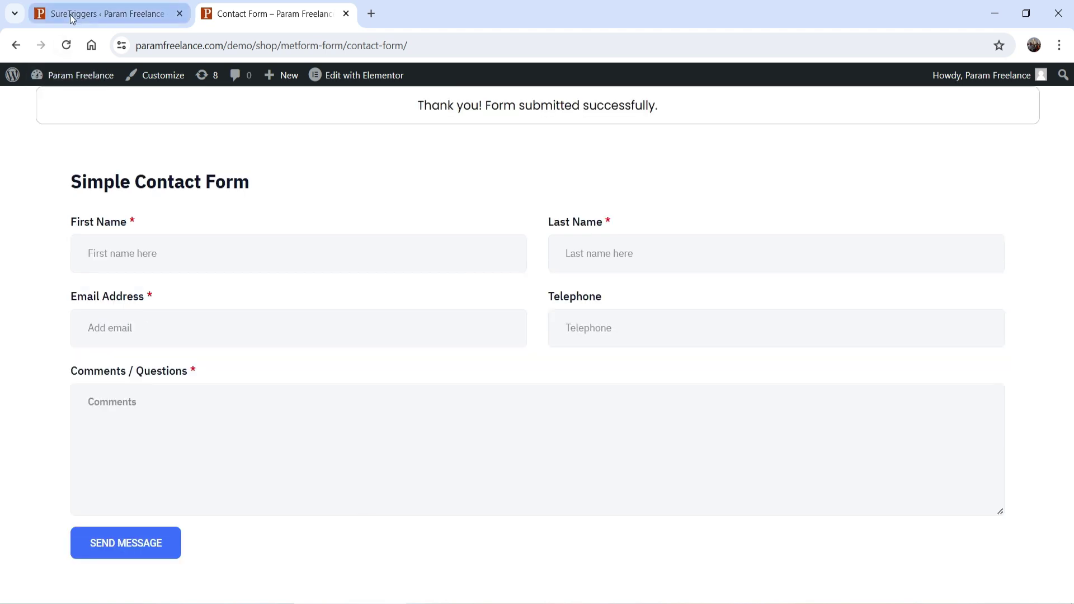
{"action": "left_click", "coordinate": [107, 13]}
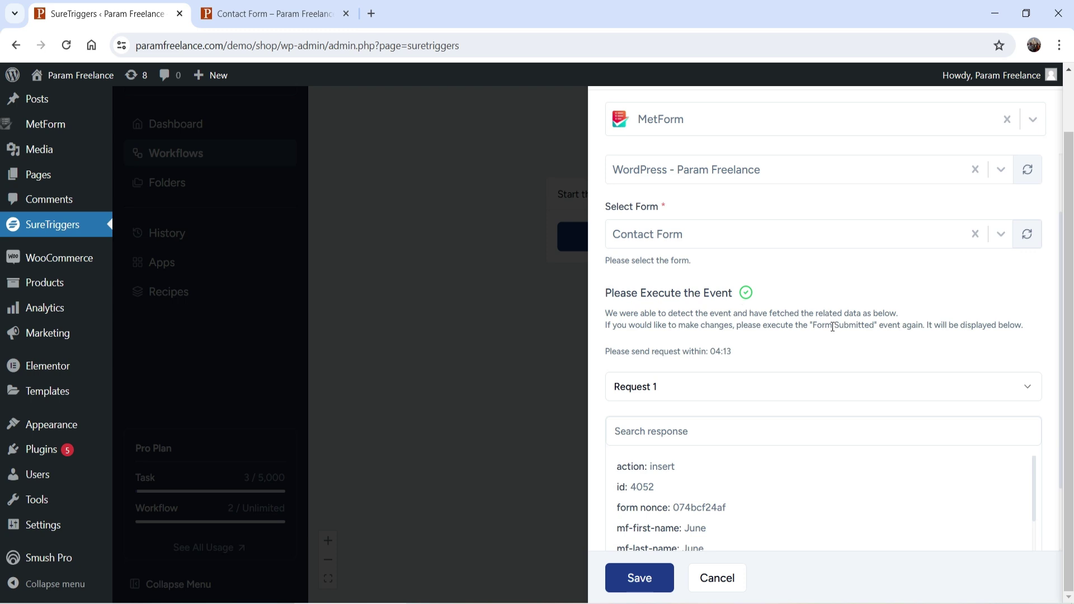
Step: Review the captured Request 1 submission fields and save the MetForm trigger
{"action": "scroll", "coordinate": [894, 314], "scroll_direction": "down", "scroll_amount": 1}
{"action": "scroll", "coordinate": [894, 315], "scroll_direction": "down", "scroll_amount": 1}
{"action": "scroll", "coordinate": [753, 383], "scroll_direction": "down", "scroll_amount": 2}
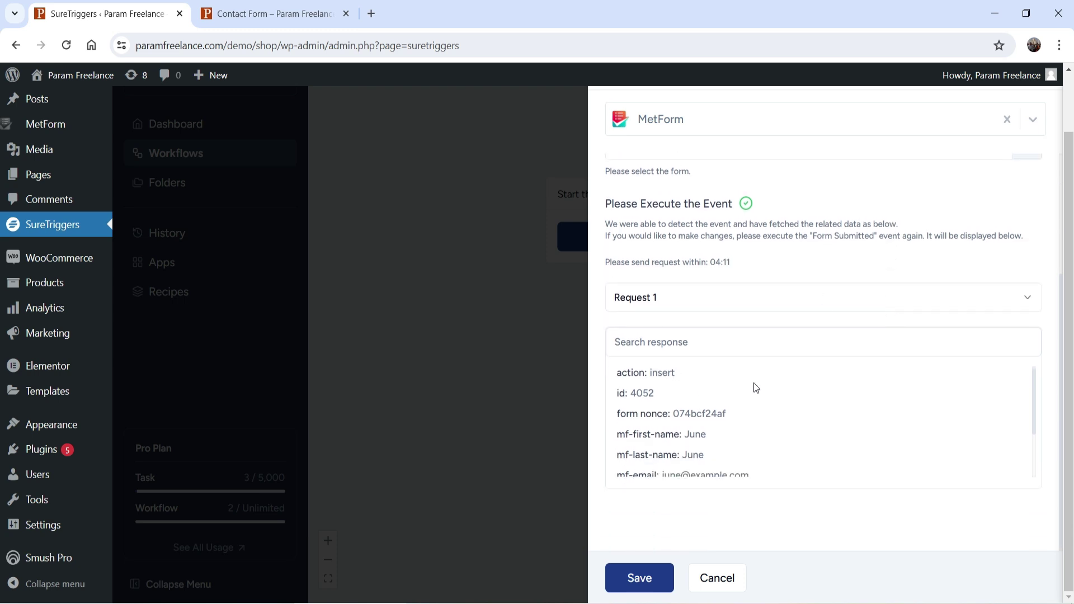
{"action": "scroll", "coordinate": [749, 381], "scroll_direction": "up", "scroll_amount": 2}
{"action": "scroll", "coordinate": [732, 416], "scroll_direction": "down", "scroll_amount": 3}
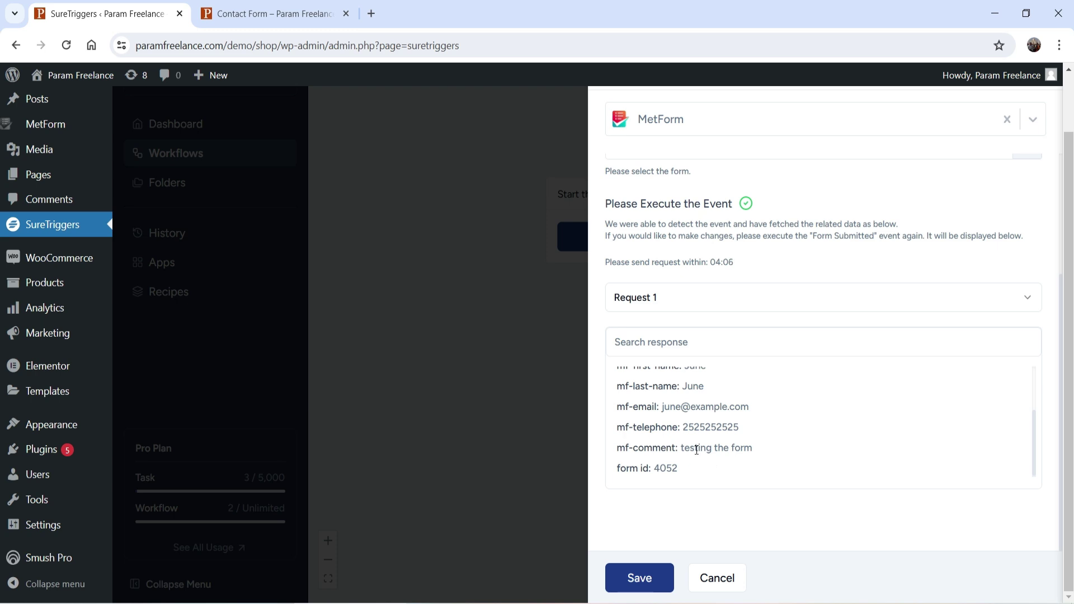
{"action": "scroll", "coordinate": [696, 450], "scroll_direction": "down", "scroll_amount": 1}
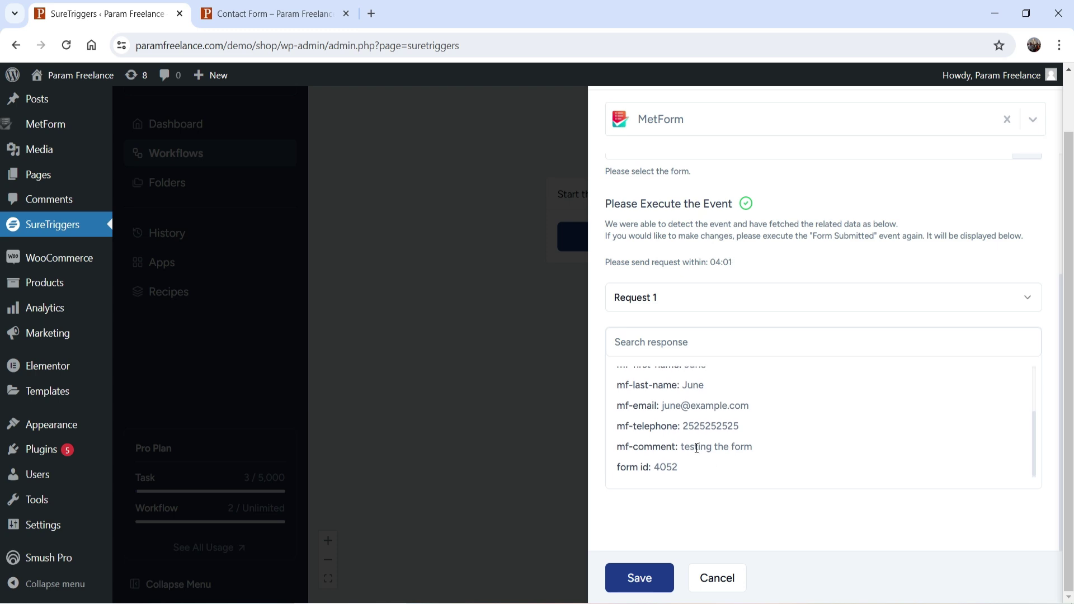
{"action": "left_click", "coordinate": [641, 582]}
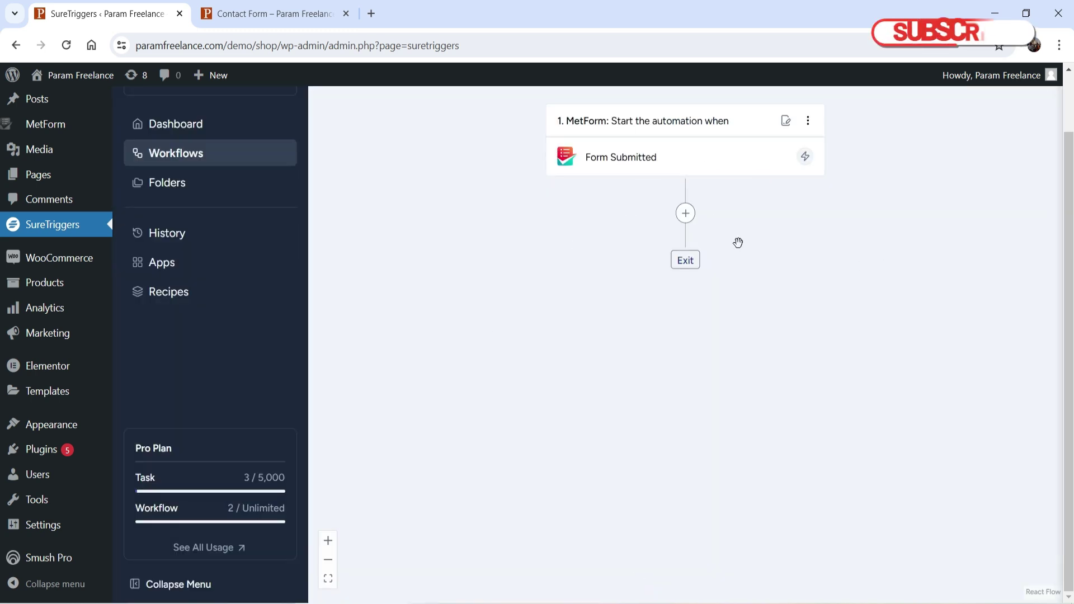
Step: Add a Delay step after the MetForm trigger
{"action": "left_click", "coordinate": [685, 214]}
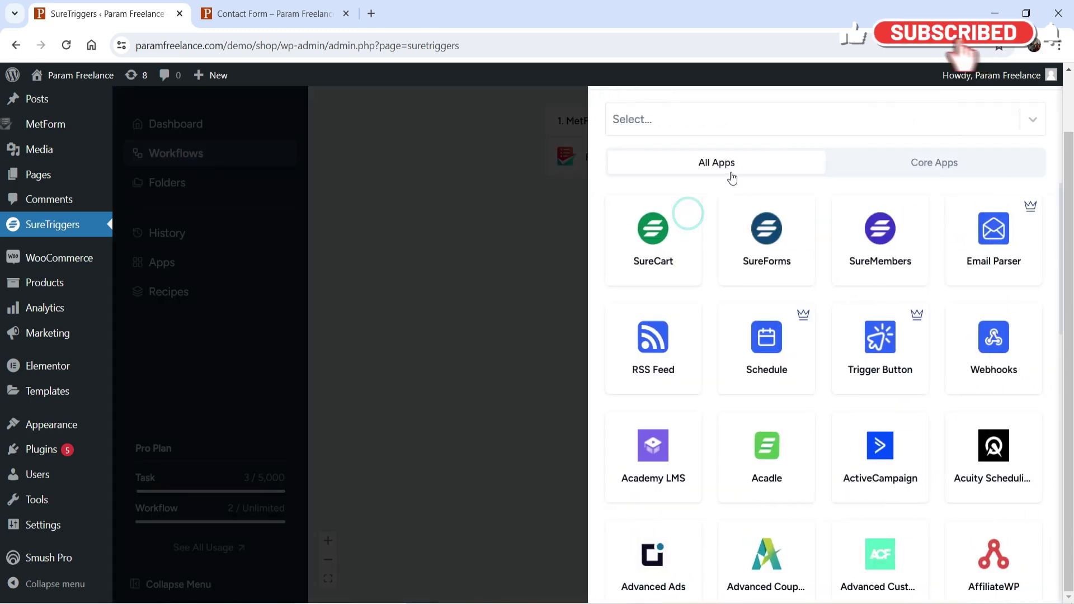
{"action": "left_click", "coordinate": [656, 120]}
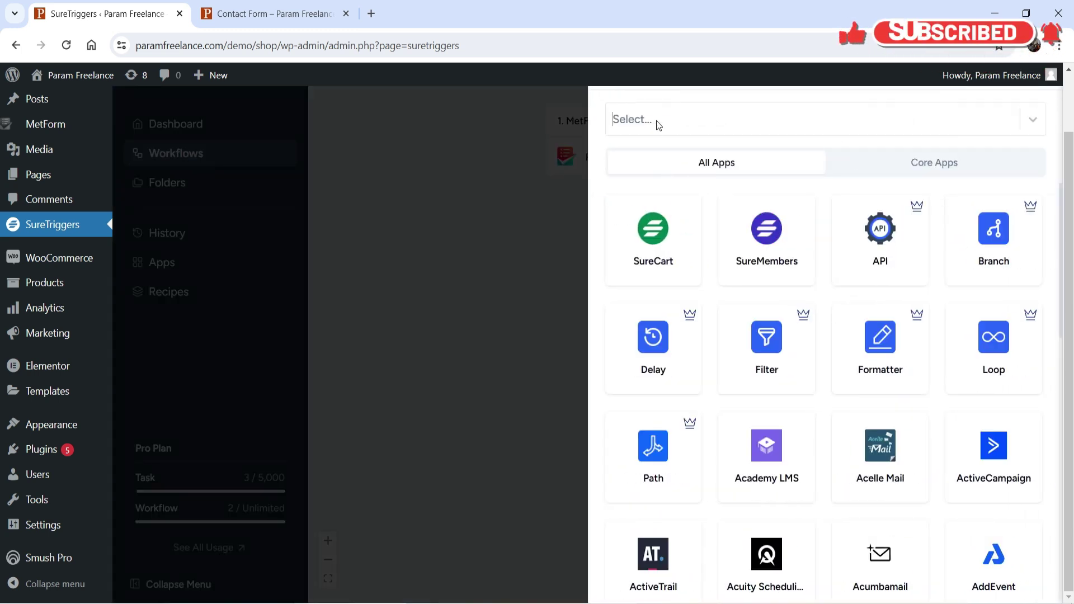
{"action": "type", "text": "delay"}
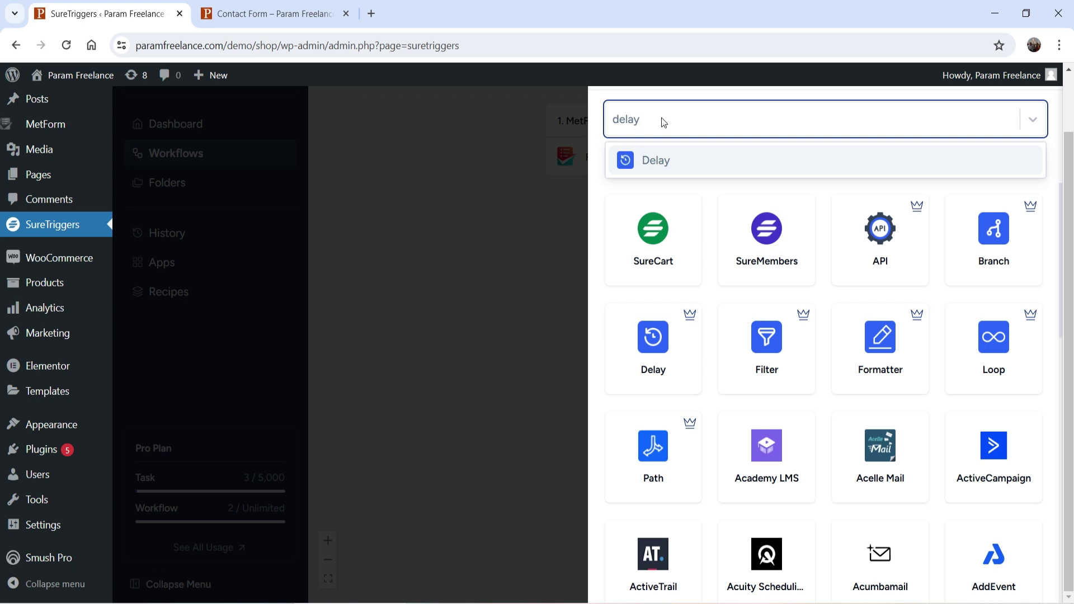
{"action": "left_click", "coordinate": [672, 163]}
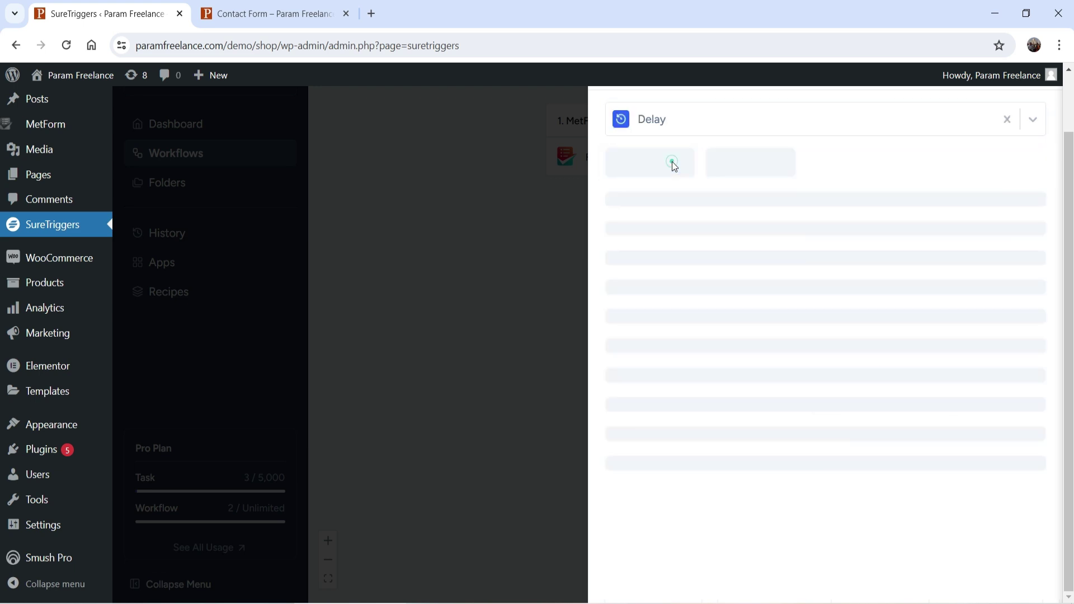
Step: Configure Delay For 5 Second(s), test the action, and save the step
{"action": "left_click", "coordinate": [686, 234]}
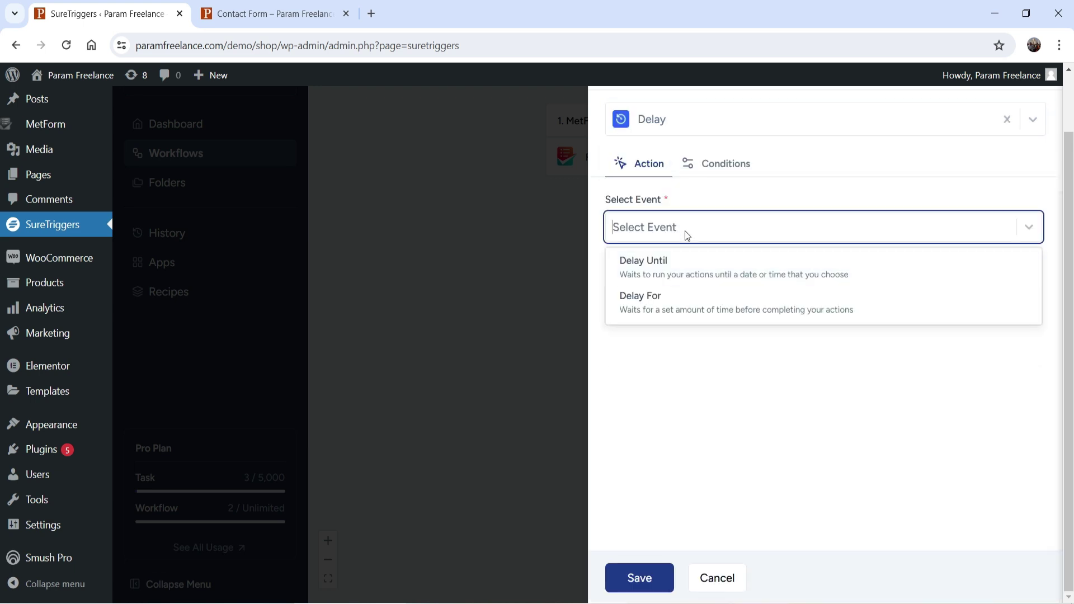
{"action": "left_click", "coordinate": [694, 295]}
{"action": "left_click", "coordinate": [692, 293]}
{"action": "type", "text": "5"}
{"action": "left_click", "coordinate": [671, 372]}
{"action": "left_click", "coordinate": [671, 407]}
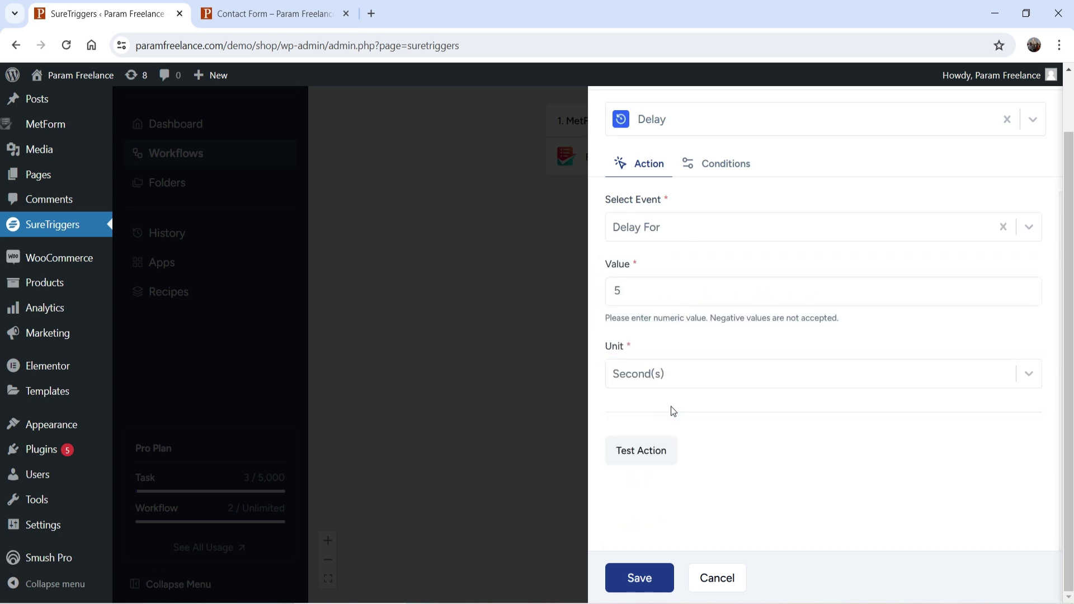
{"action": "left_click", "coordinate": [655, 463]}
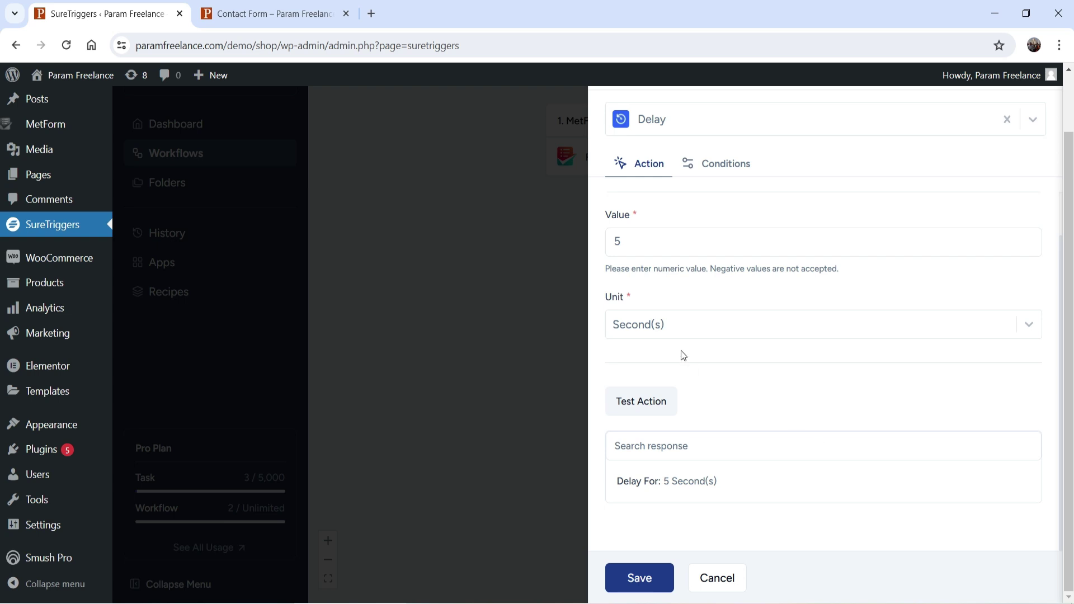
{"action": "left_click", "coordinate": [632, 582]}
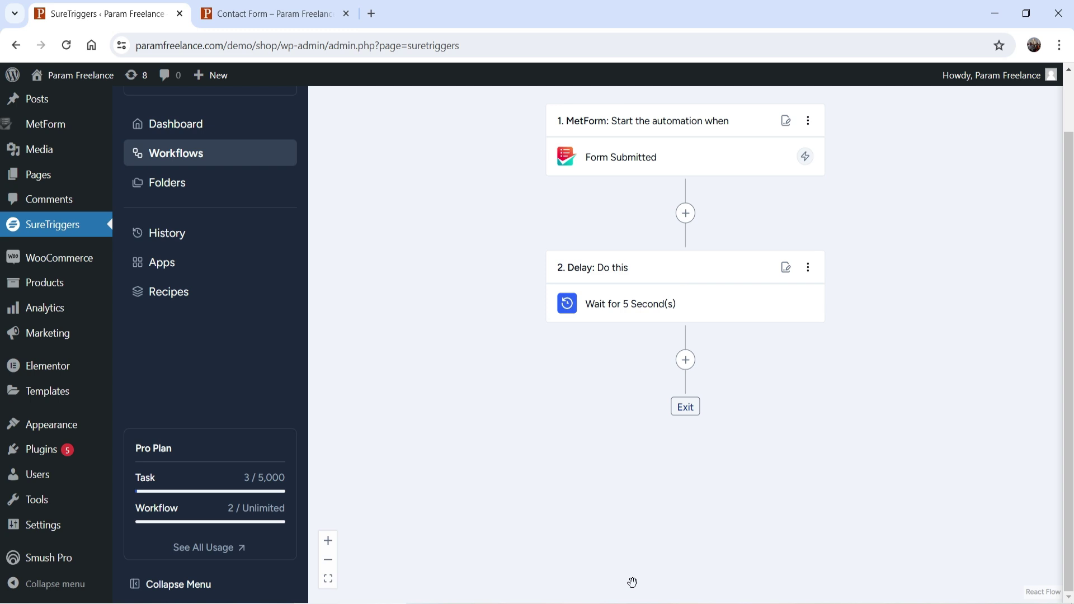
Step: Add an AirTable 'Create Record' step after the 5-second Delay and start creating a new AirTable connection
{"action": "left_click", "coordinate": [685, 359]}
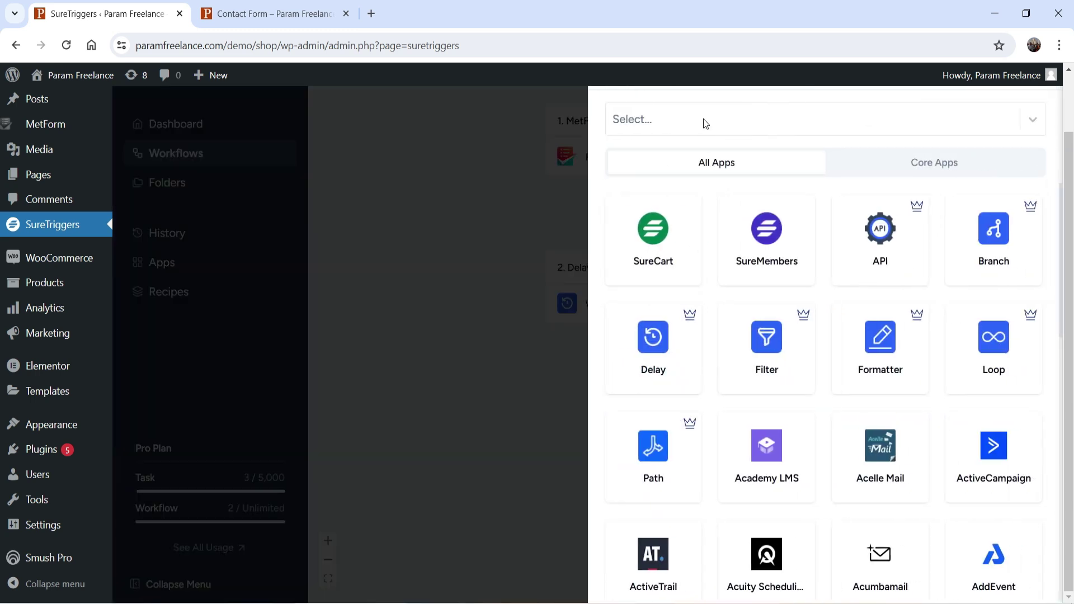
{"action": "type", "text": "air"}
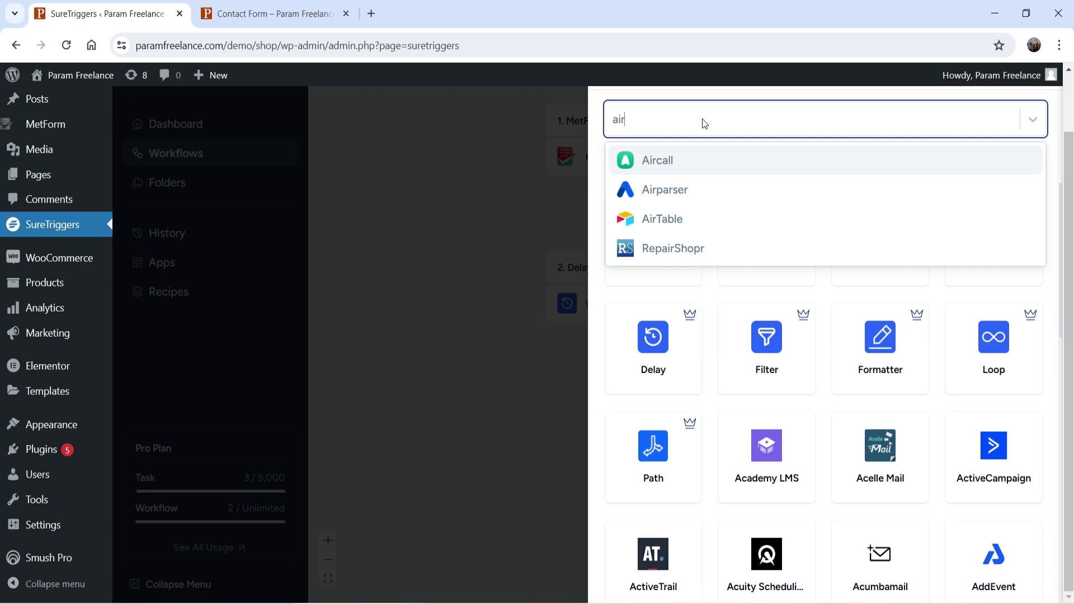
{"action": "left_click", "coordinate": [669, 223]}
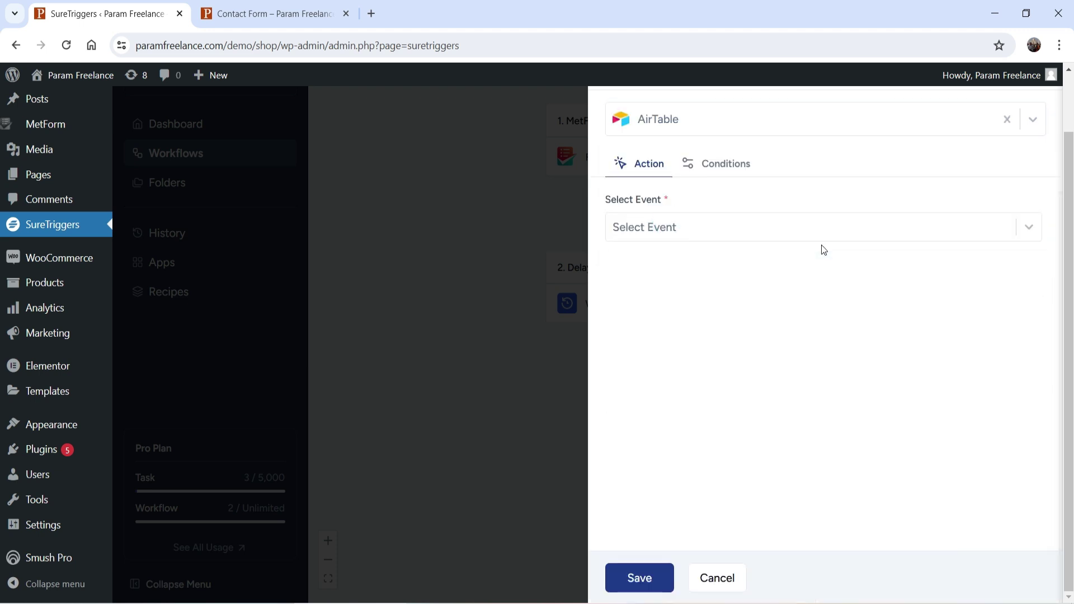
{"action": "left_click", "coordinate": [709, 236]}
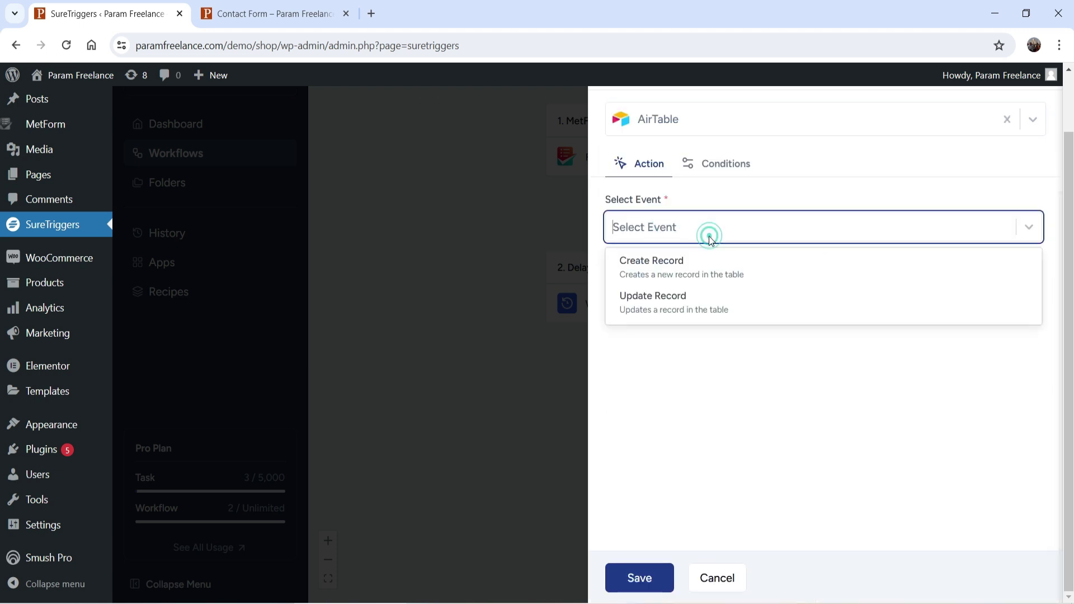
{"action": "left_click", "coordinate": [713, 275]}
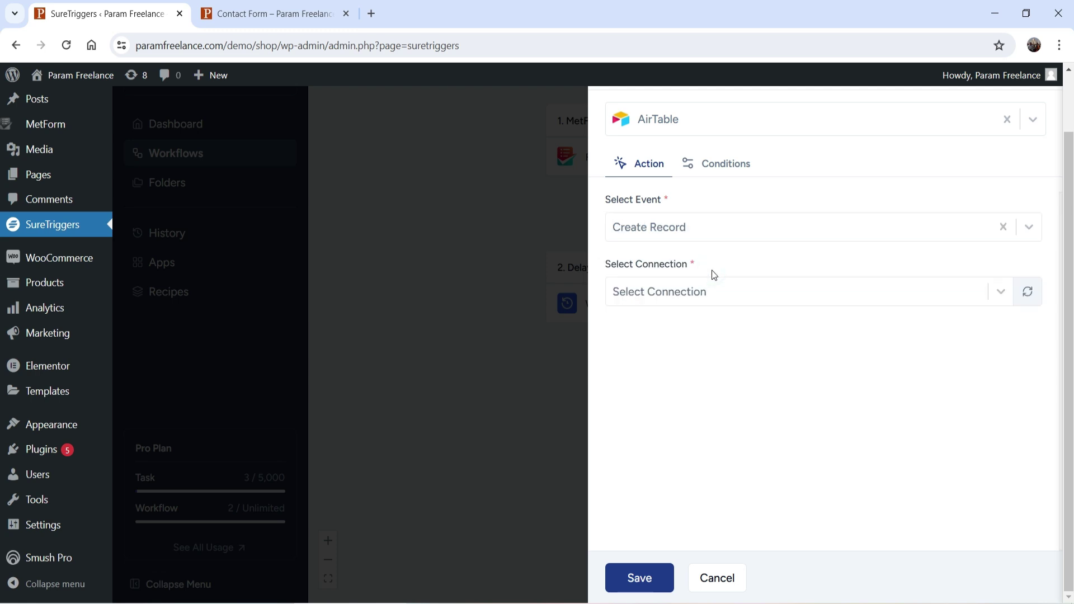
{"action": "left_click", "coordinate": [694, 297]}
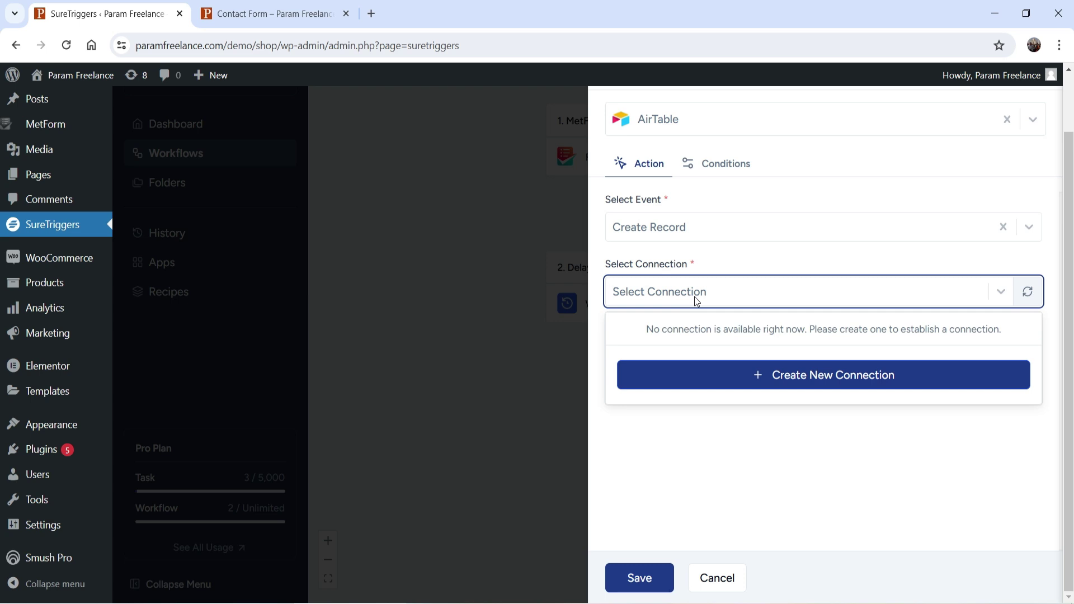
{"action": "left_click", "coordinate": [807, 379]}
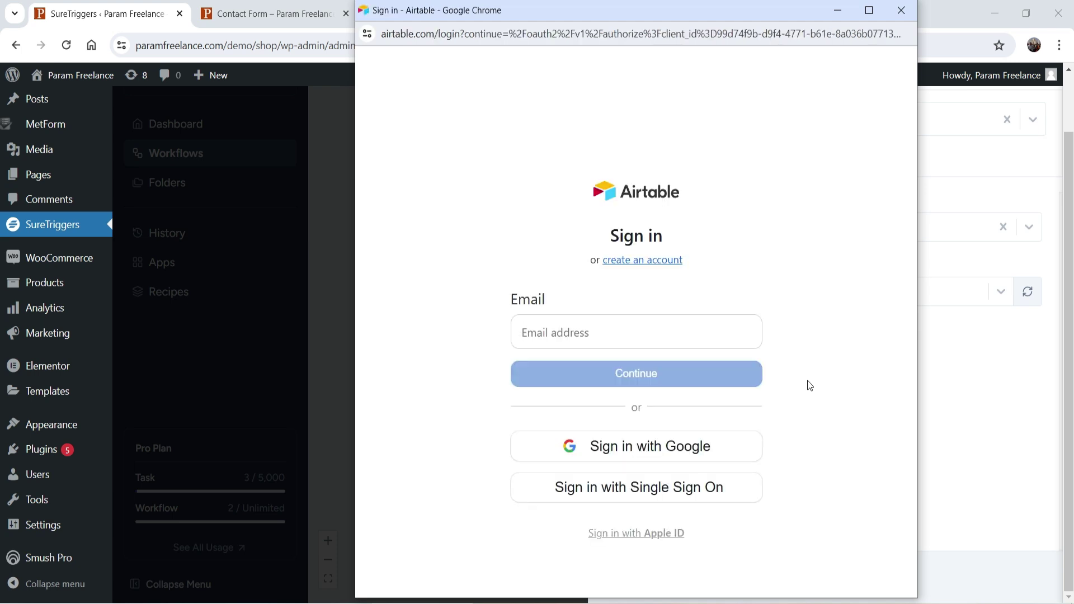
Step: Sign in to Airtable with a Google account, entering the account password
{"action": "left_click", "coordinate": [642, 446]}
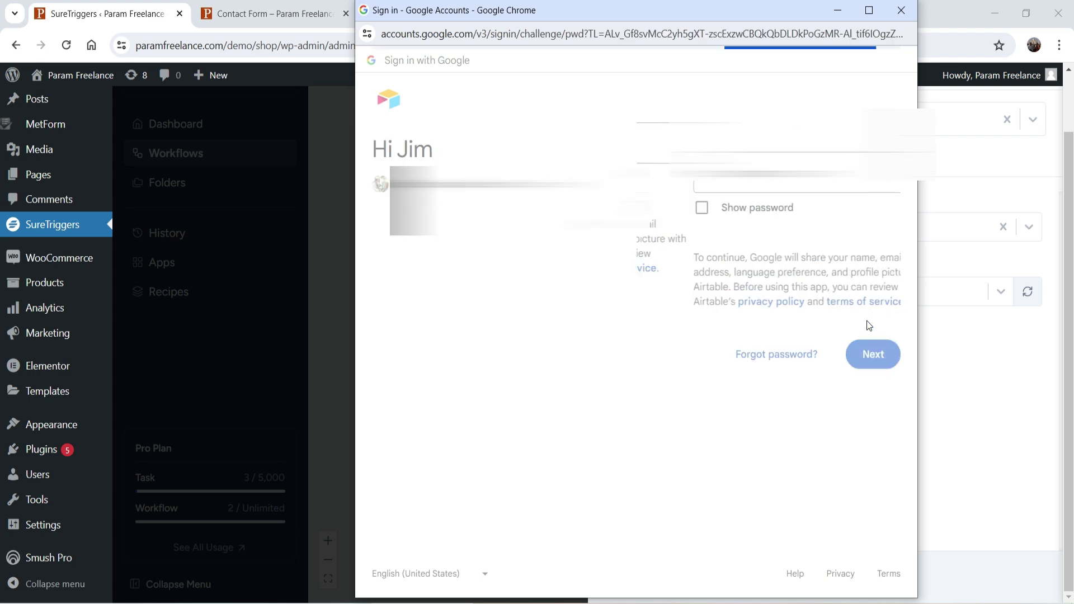
{"action": "key", "text": "ctrl+v"}
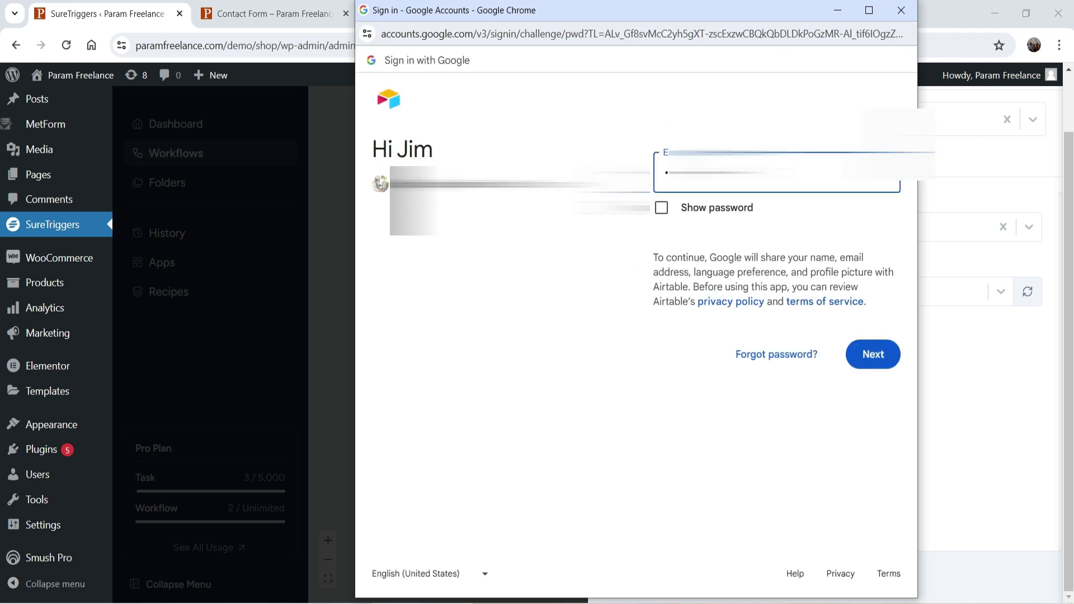
{"action": "left_click", "coordinate": [871, 359]}
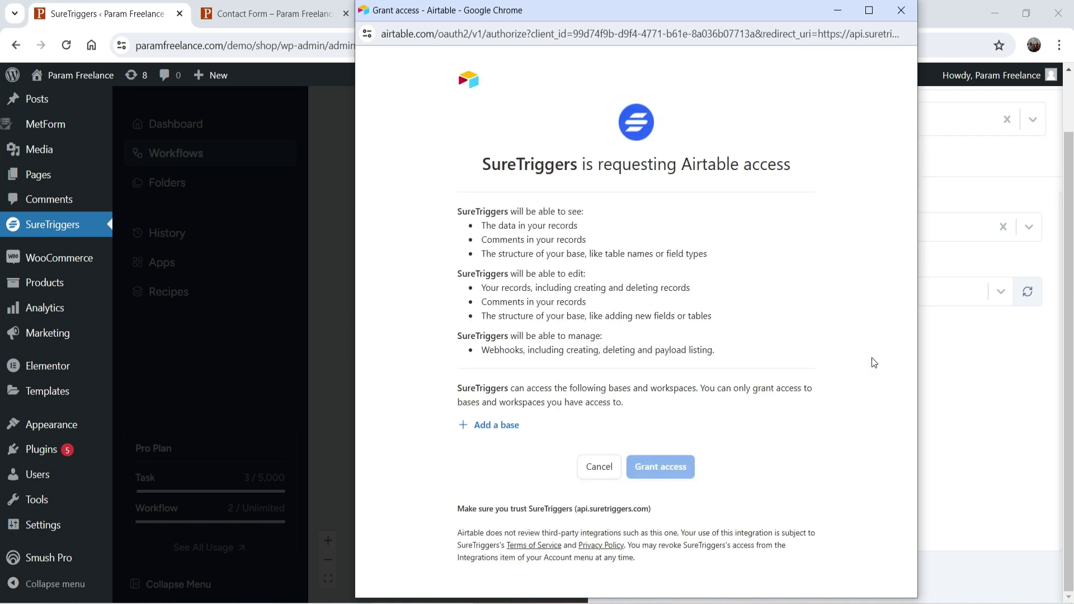
Step: Grant SureTriggers access to the WordPress Form Data base along with all workspaces
{"action": "left_click", "coordinate": [496, 425]}
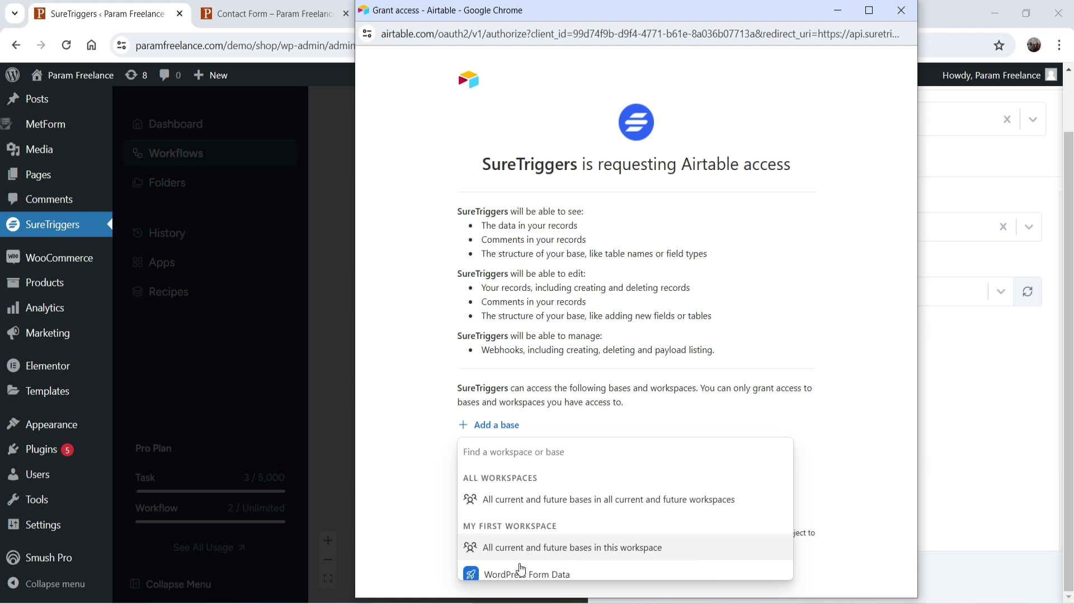
{"action": "left_click", "coordinate": [540, 572]}
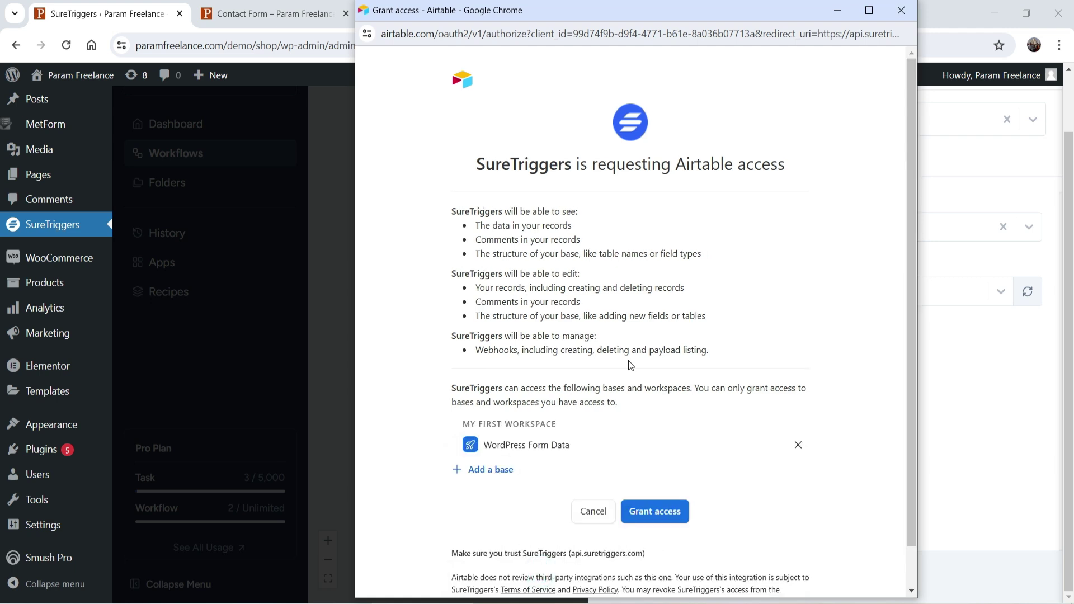
{"action": "left_click", "coordinate": [666, 552]}
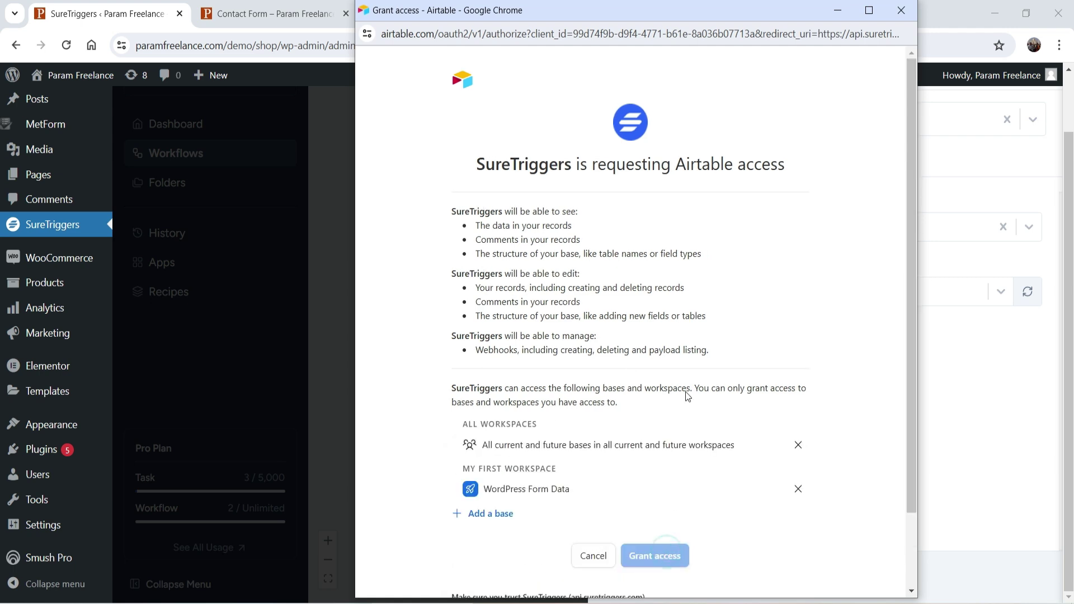
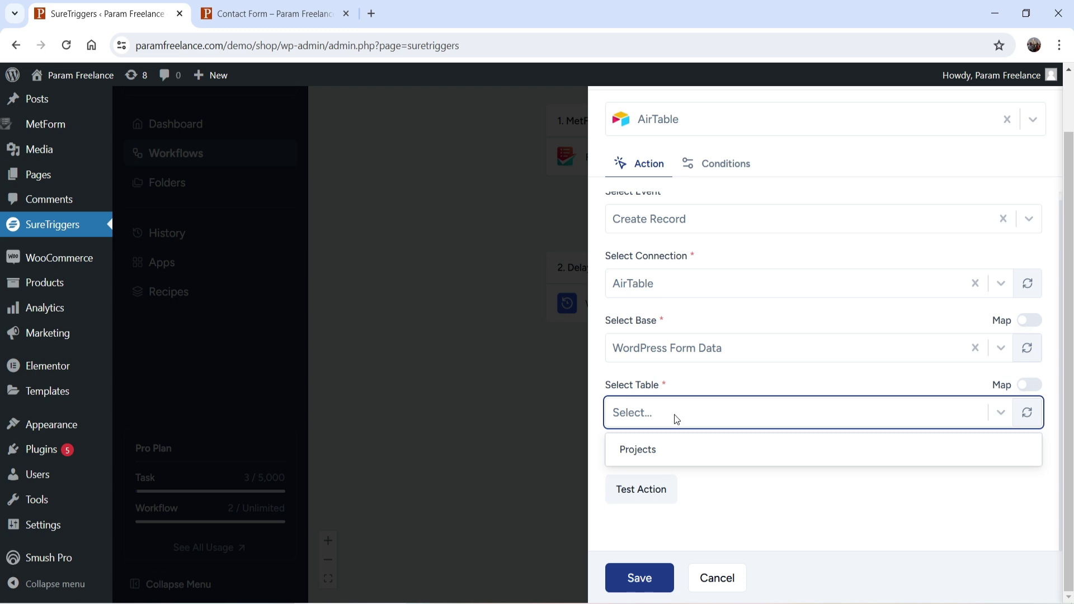
Step: Choose the Projects table for the Airtable action and review its loaded empty fields
{"action": "left_click", "coordinate": [648, 449]}
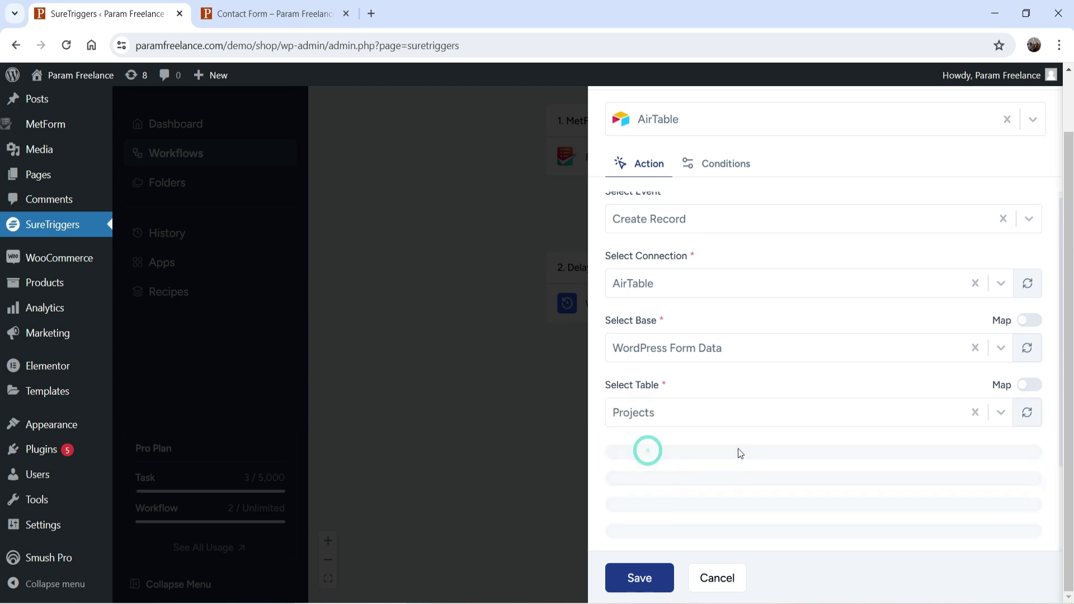
{"action": "scroll", "coordinate": [779, 397], "scroll_direction": "down", "scroll_amount": 3}
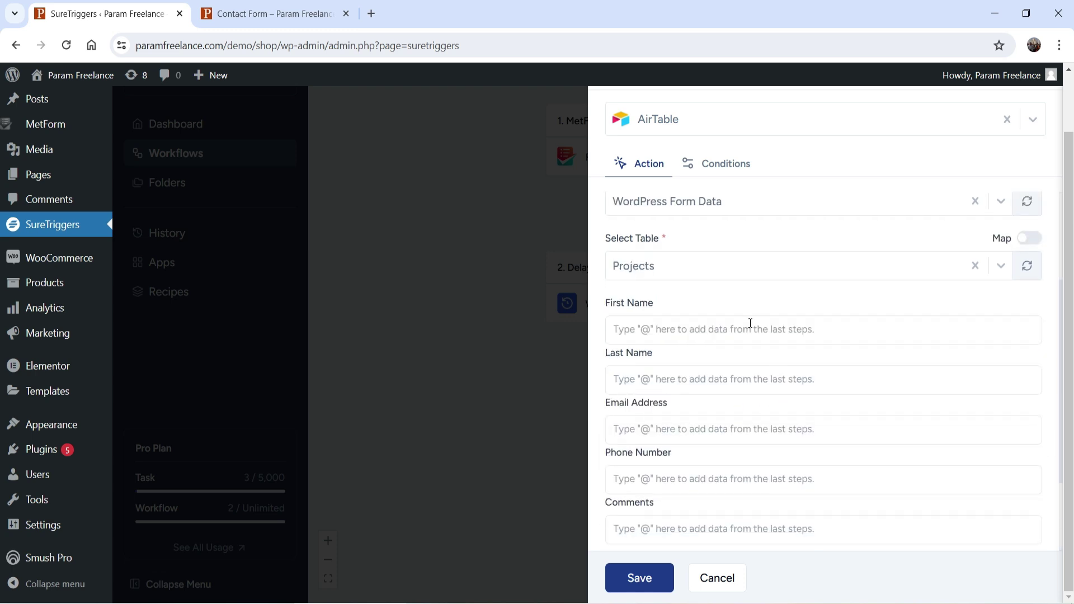
{"action": "scroll", "coordinate": [748, 319], "scroll_direction": "down", "scroll_amount": 1}
{"action": "scroll", "coordinate": [749, 323], "scroll_direction": "down", "scroll_amount": 1}
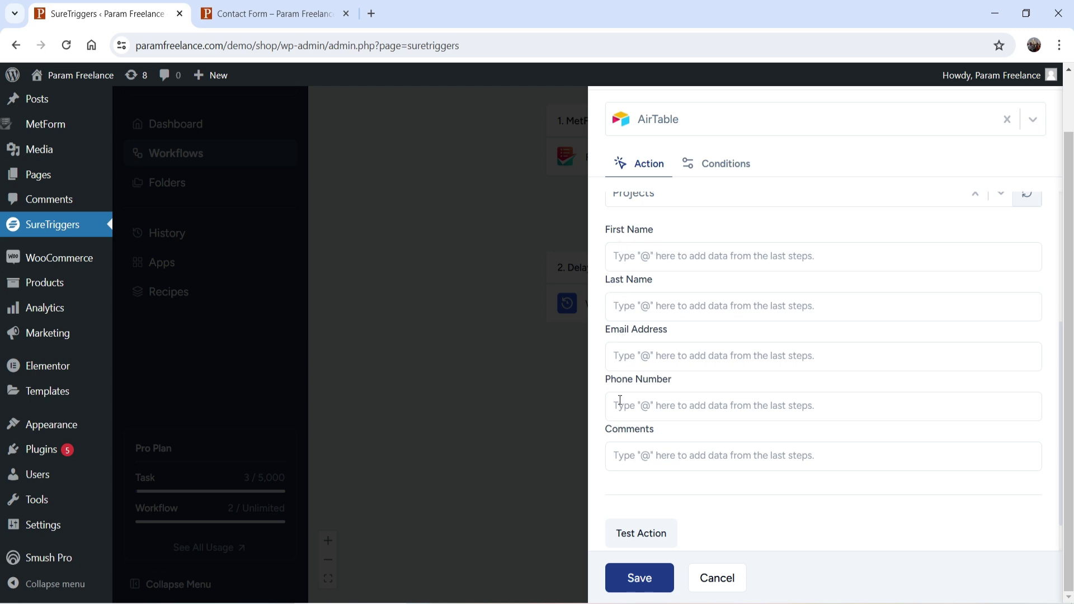
{"action": "key", "text": "alt+Tab"}
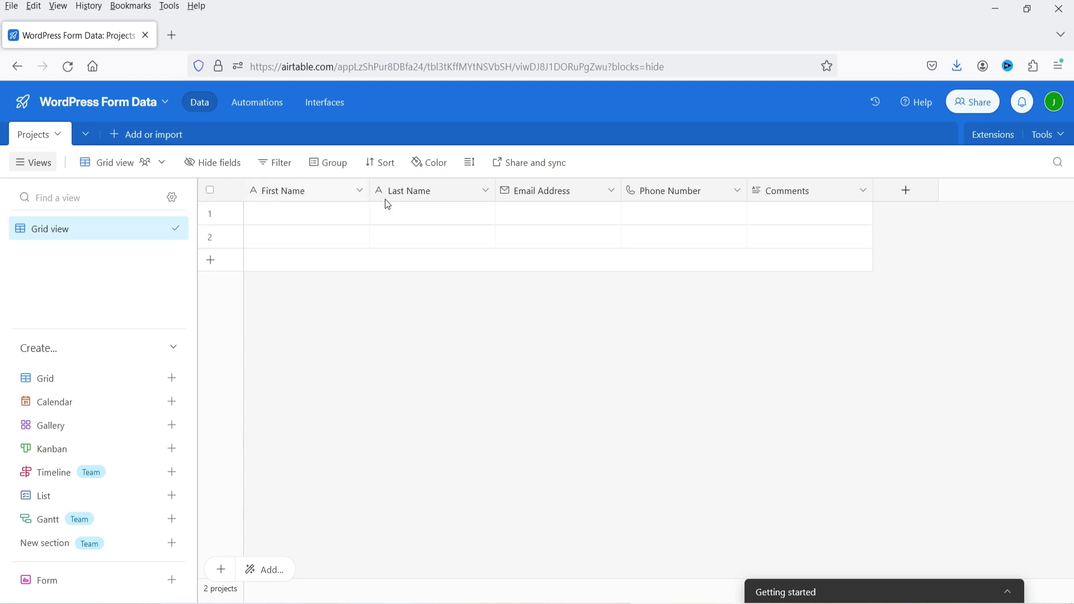
{"action": "key", "text": "alt+Tab"}
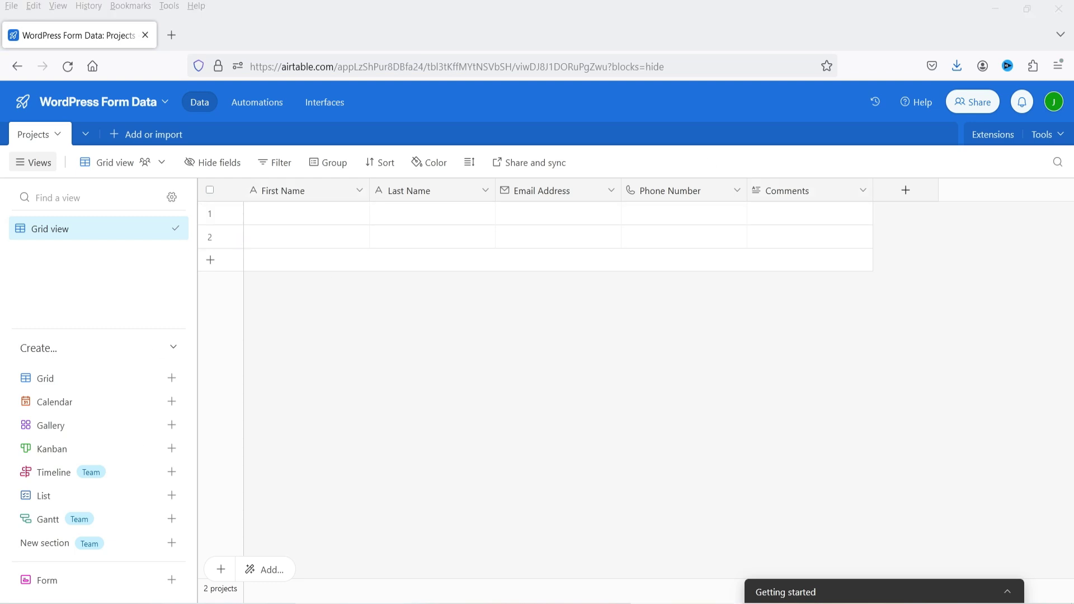
{"action": "scroll", "coordinate": [764, 258], "scroll_direction": "up", "scroll_amount": 1}
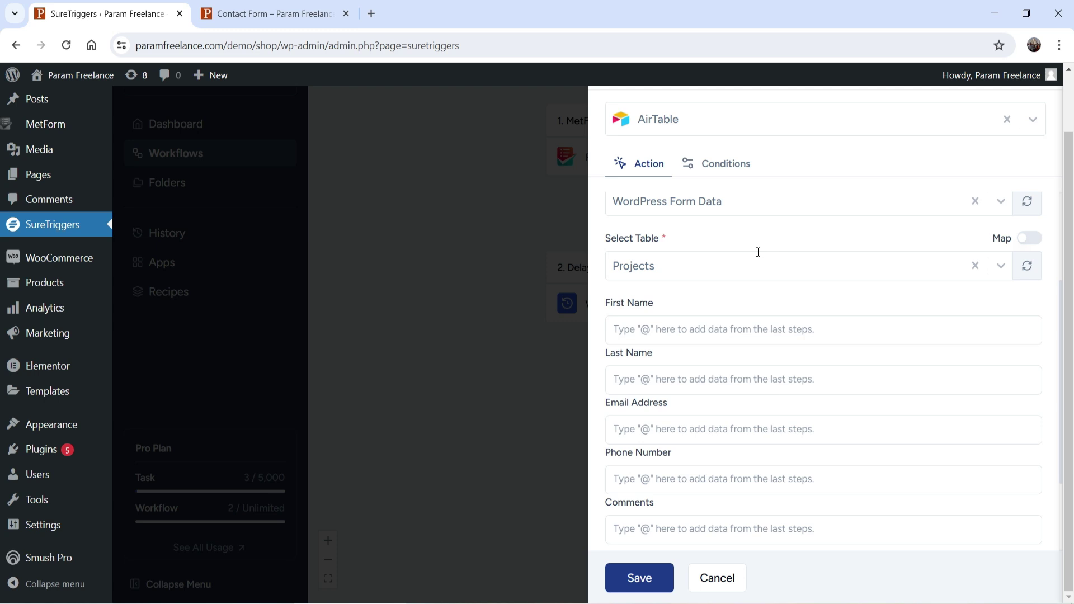
Step: Map Mf-First-Name to First Name and Mf-Last-Name to Last Name in the Airtable action
{"action": "left_click", "coordinate": [658, 326]}
{"action": "type", "text": "@"}
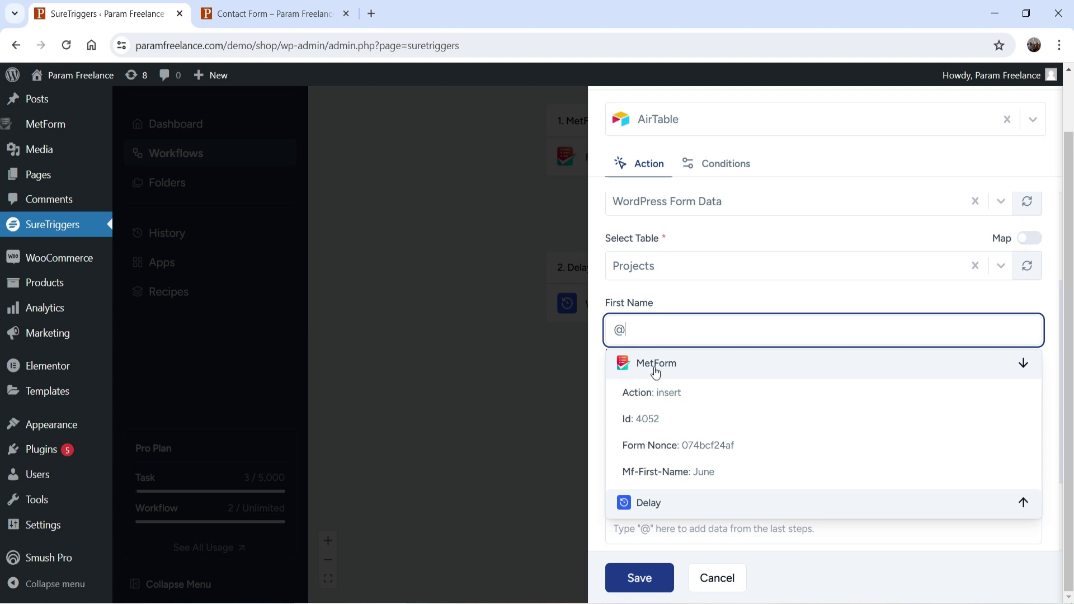
{"action": "left_click", "coordinate": [661, 474]}
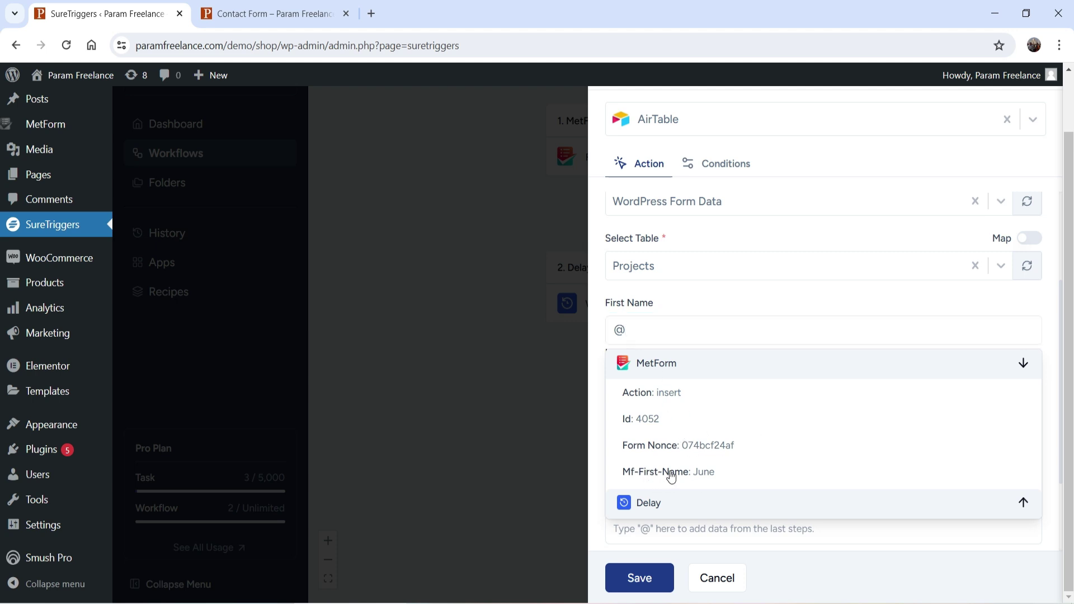
{"action": "left_click", "coordinate": [668, 381]}
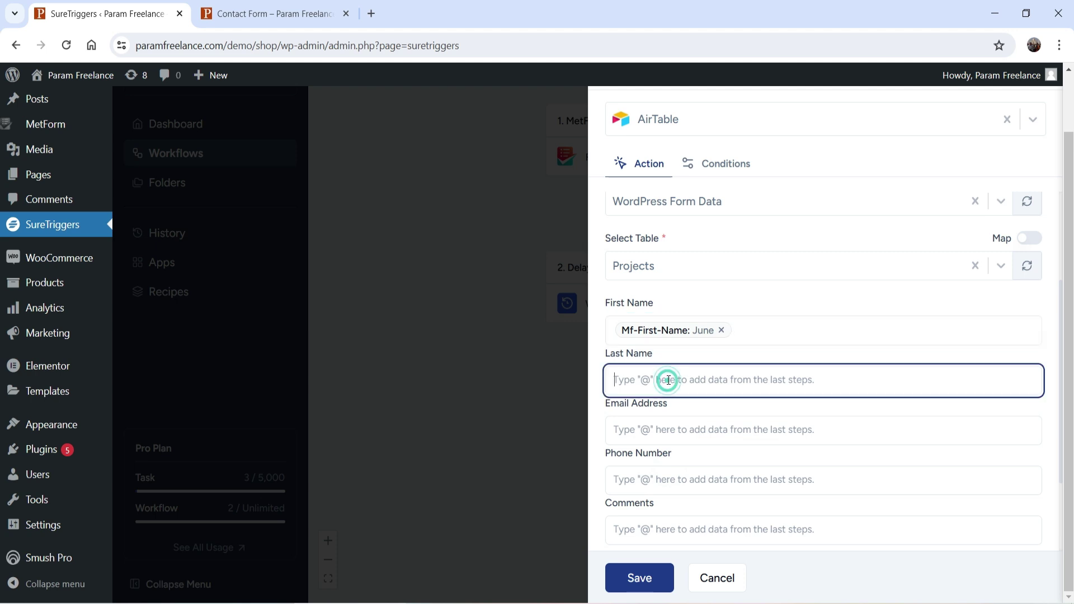
{"action": "type", "text": "@"}
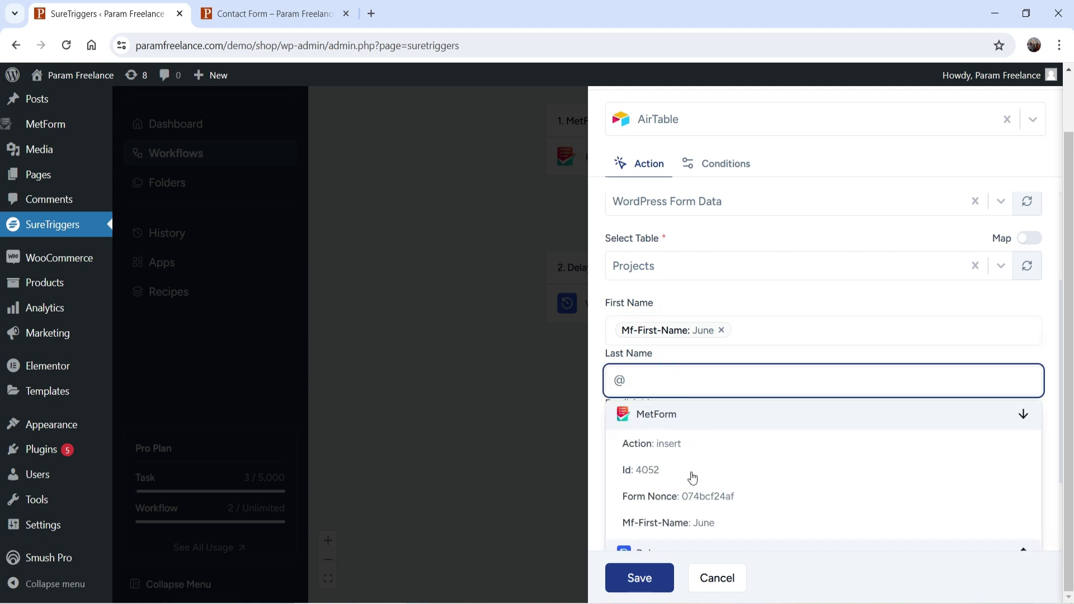
{"action": "scroll", "coordinate": [771, 509], "scroll_direction": "down", "scroll_amount": 2}
{"action": "scroll", "coordinate": [735, 482], "scroll_direction": "up", "scroll_amount": 2}
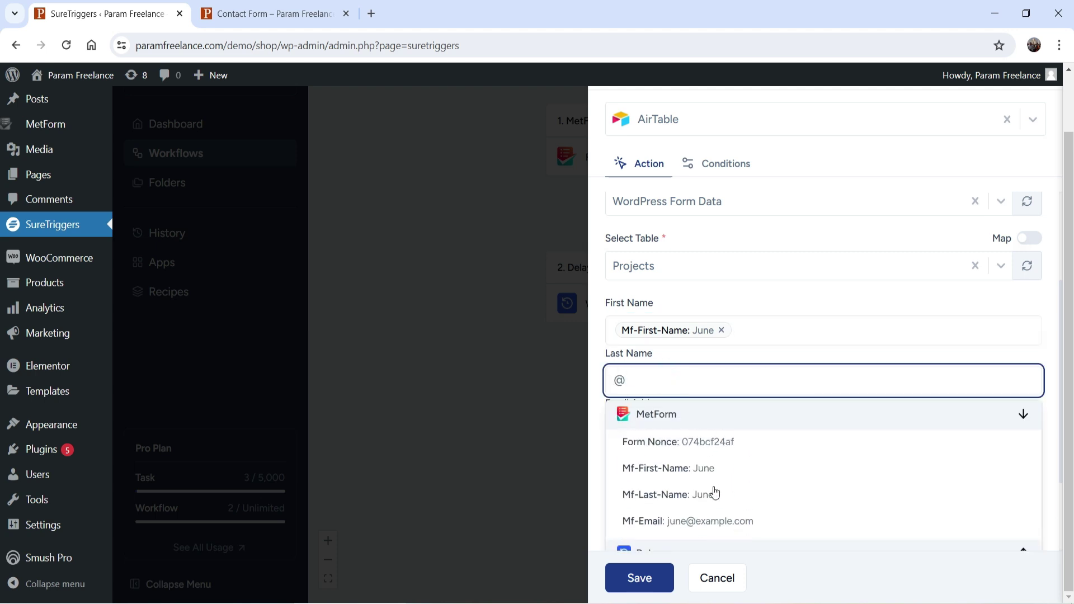
{"action": "left_click", "coordinate": [668, 492]}
Step: Map Mf-Email into the Email Address field
{"action": "left_click", "coordinate": [647, 431]}
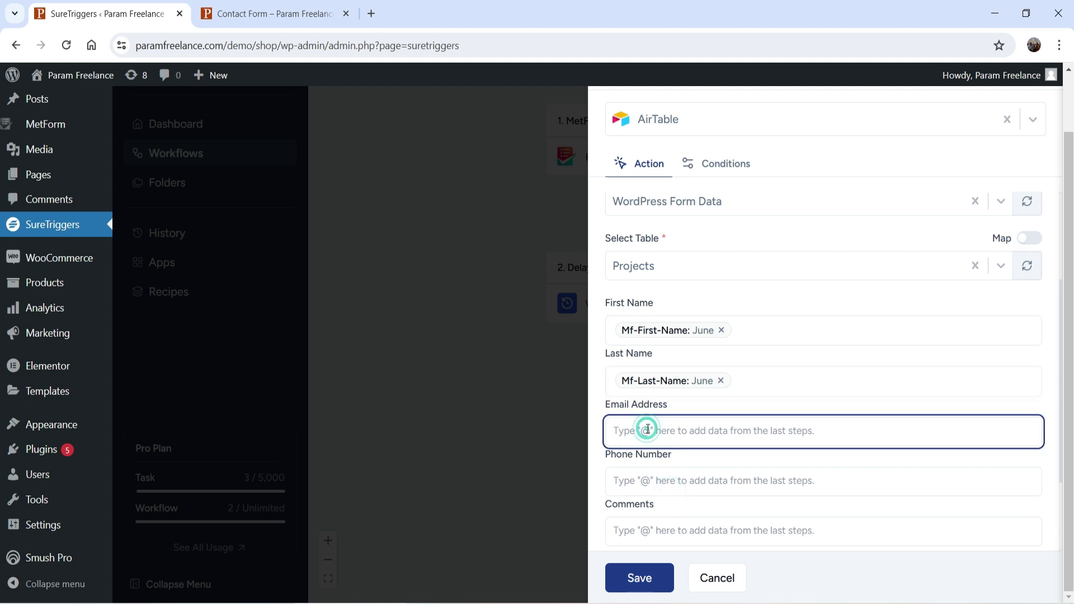
{"action": "type", "text": "@"}
{"action": "scroll", "coordinate": [735, 485], "scroll_direction": "down", "scroll_amount": 2}
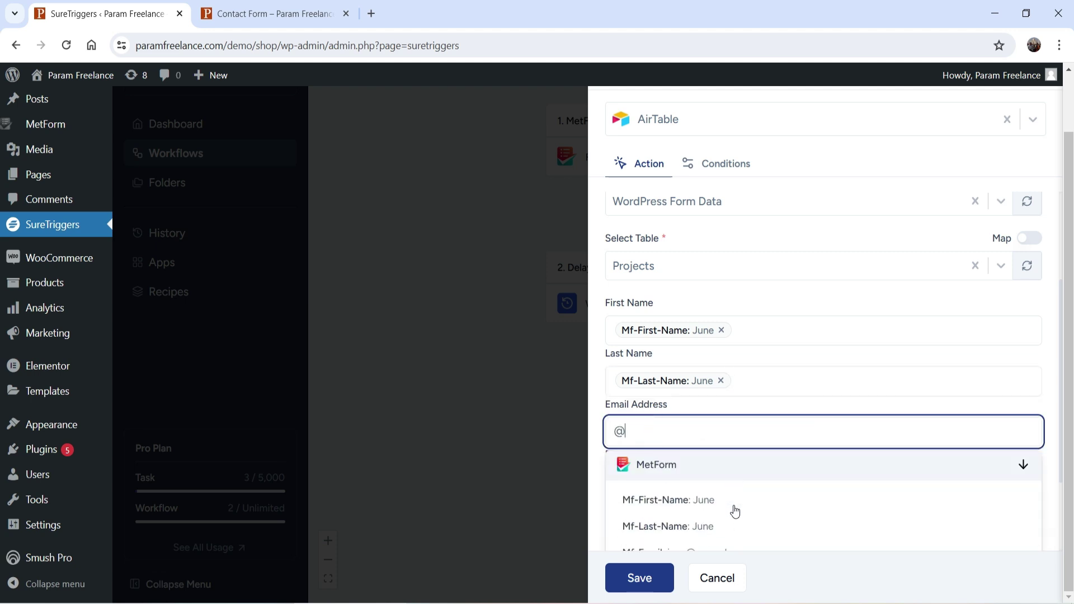
{"action": "scroll", "coordinate": [906, 508], "scroll_direction": "down", "scroll_amount": 1}
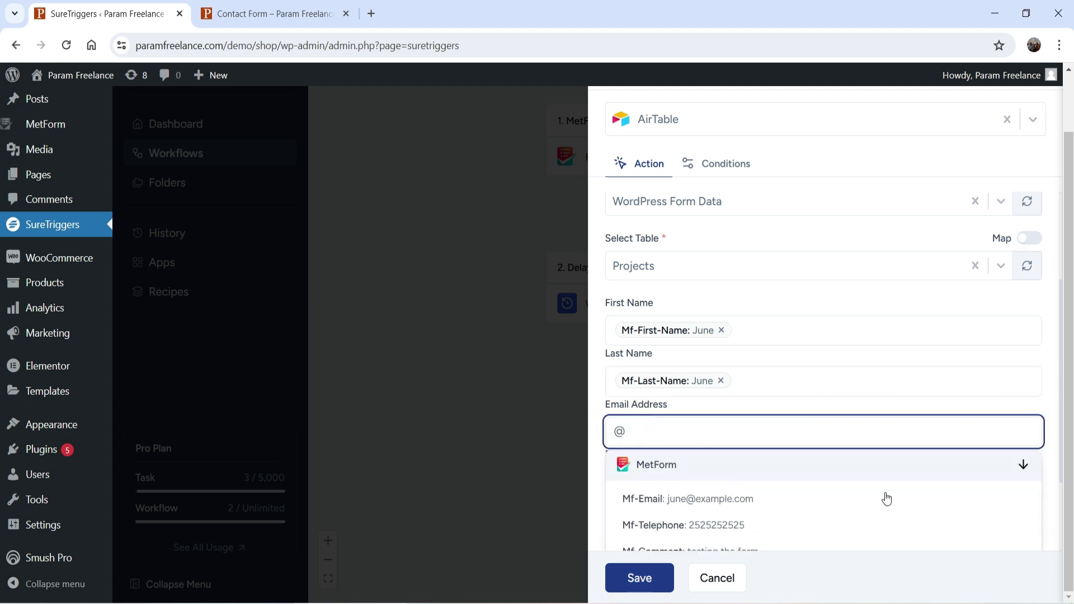
{"action": "left_click", "coordinate": [707, 503]}
Step: Map Mf-Telephone to Phone Number and Mf-Comment to Comments, then test the action
{"action": "scroll", "coordinate": [892, 295], "scroll_direction": "down", "scroll_amount": 2}
{"action": "left_click", "coordinate": [637, 361]}
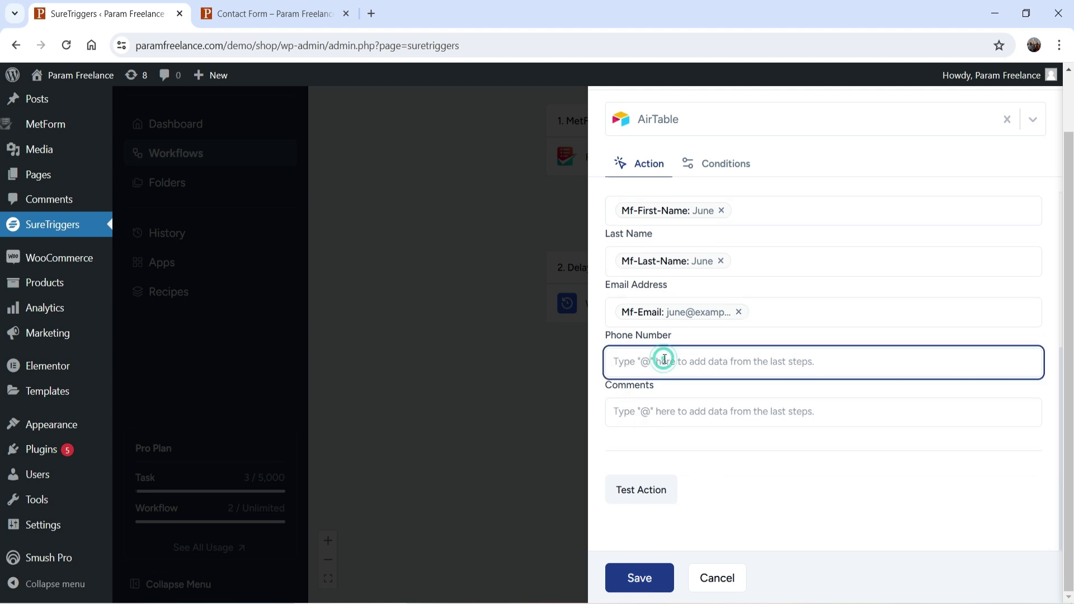
{"action": "type", "text": "@"}
{"action": "scroll", "coordinate": [731, 466], "scroll_direction": "down", "scroll_amount": 2}
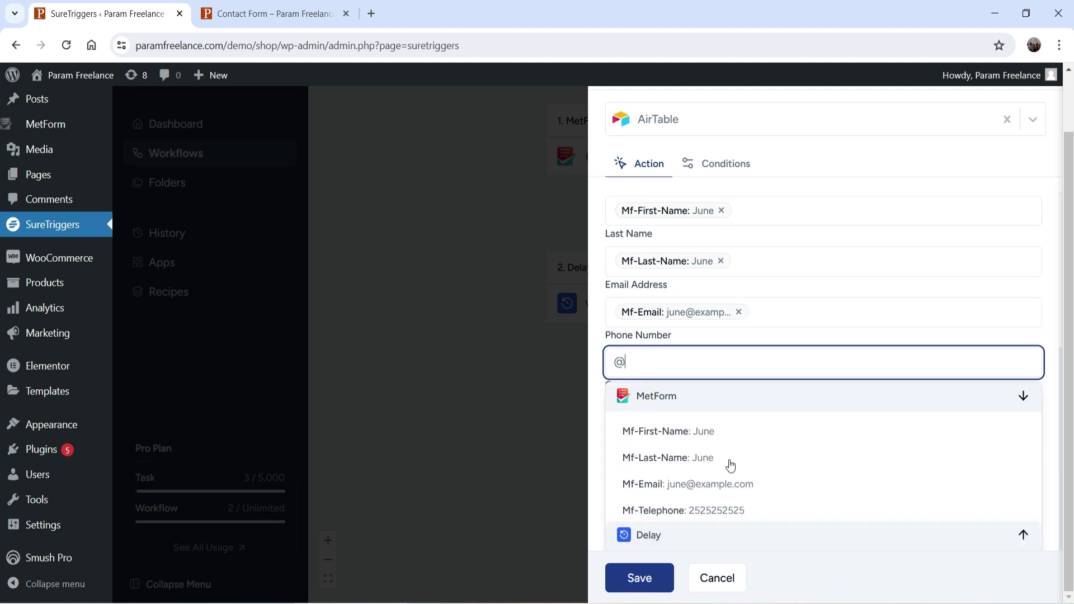
{"action": "left_click", "coordinate": [714, 510]}
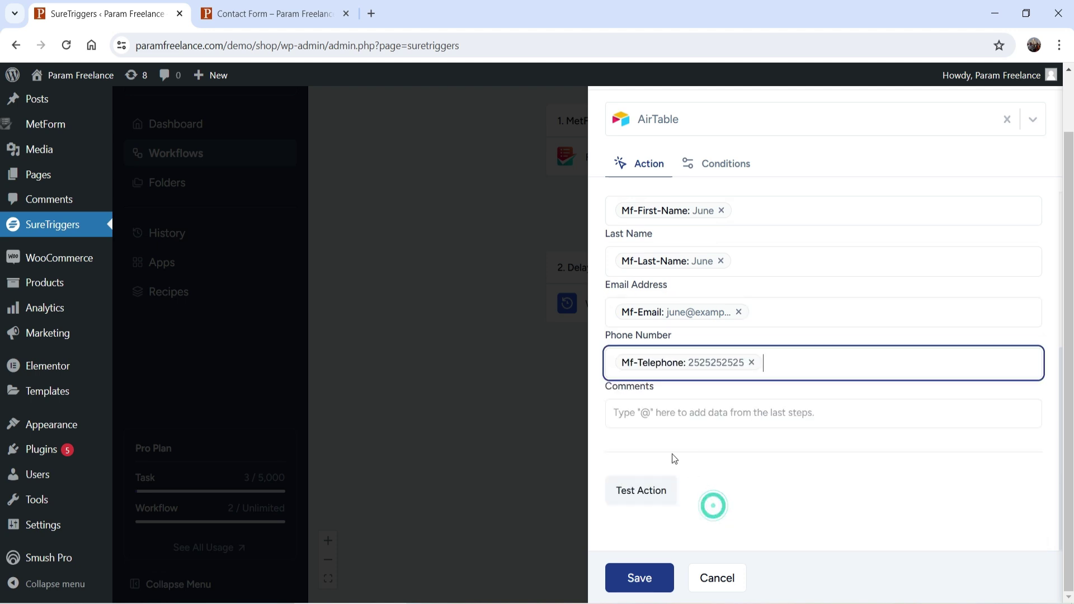
{"action": "left_click", "coordinate": [647, 411]}
{"action": "type", "text": "@"}
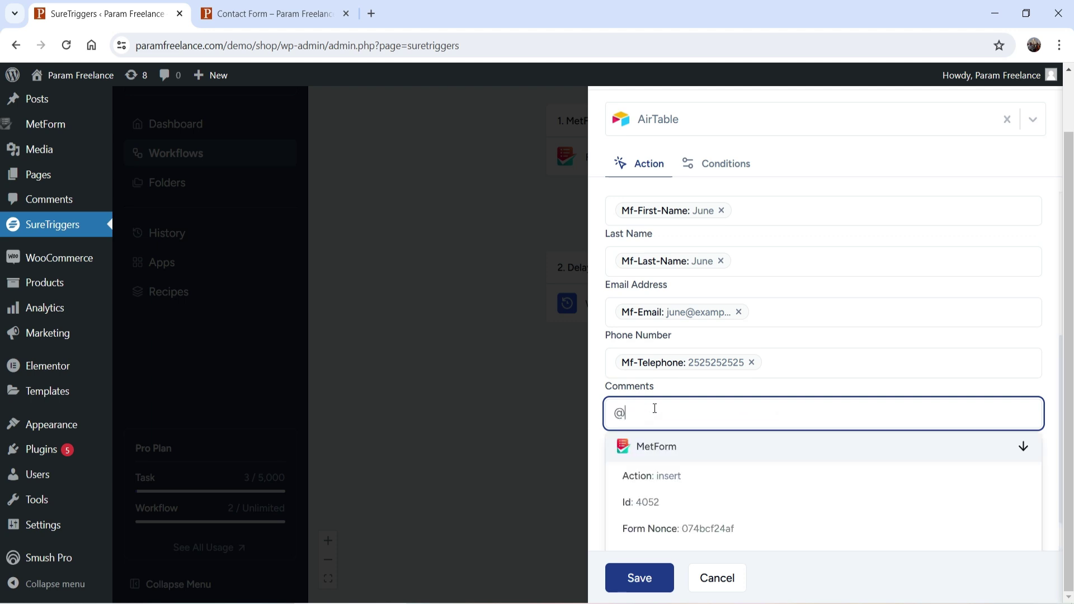
{"action": "scroll", "coordinate": [738, 475], "scroll_direction": "down", "scroll_amount": 3}
{"action": "left_click", "coordinate": [731, 532]}
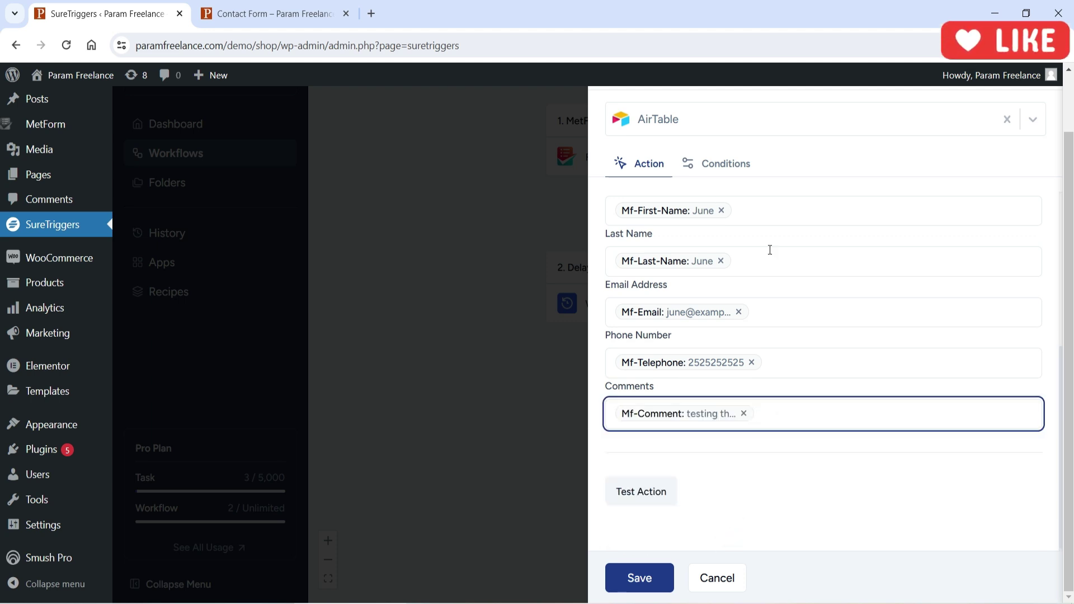
{"action": "left_click", "coordinate": [649, 491]}
Step: Save the Airtable action, publish the Form to airtable workflow, and return to the Workflows list
{"action": "scroll", "coordinate": [720, 532], "scroll_direction": "up", "scroll_amount": 5}
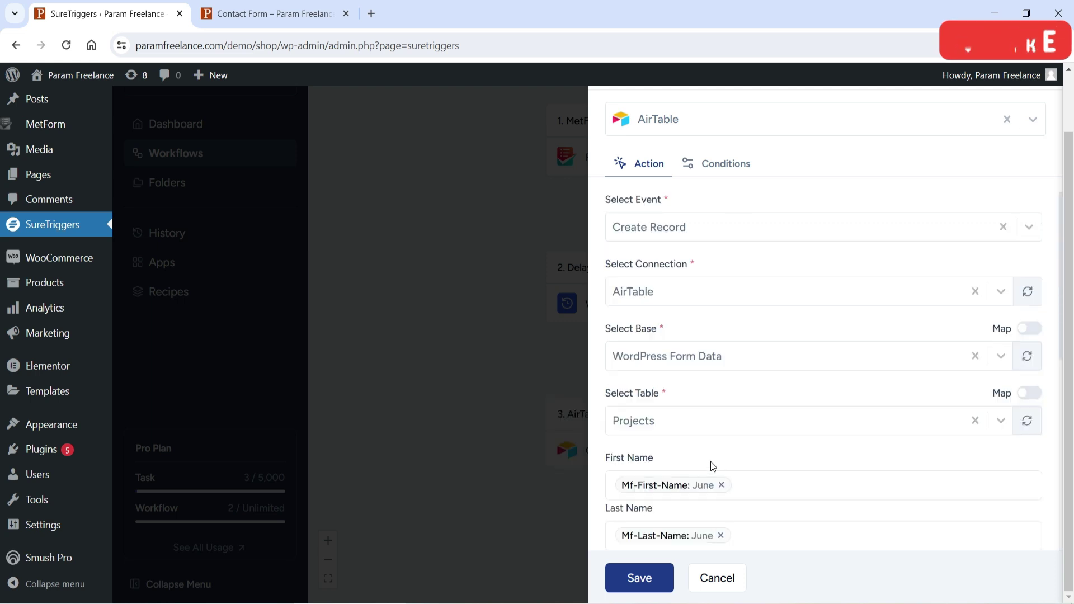
{"action": "left_click", "coordinate": [635, 578]}
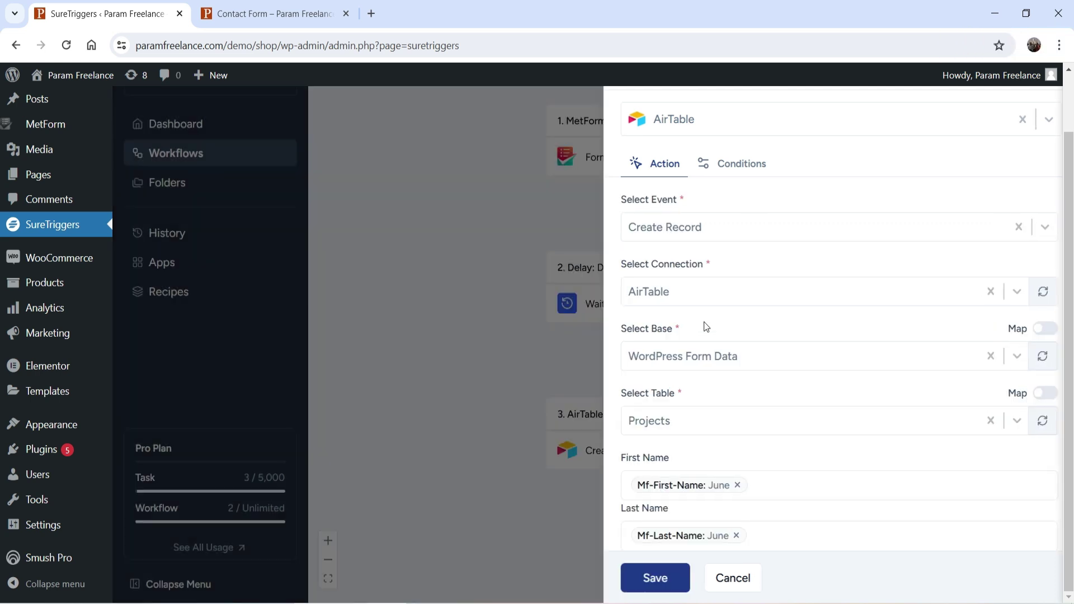
{"action": "scroll", "coordinate": [802, 338], "scroll_direction": "up", "scroll_amount": 10}
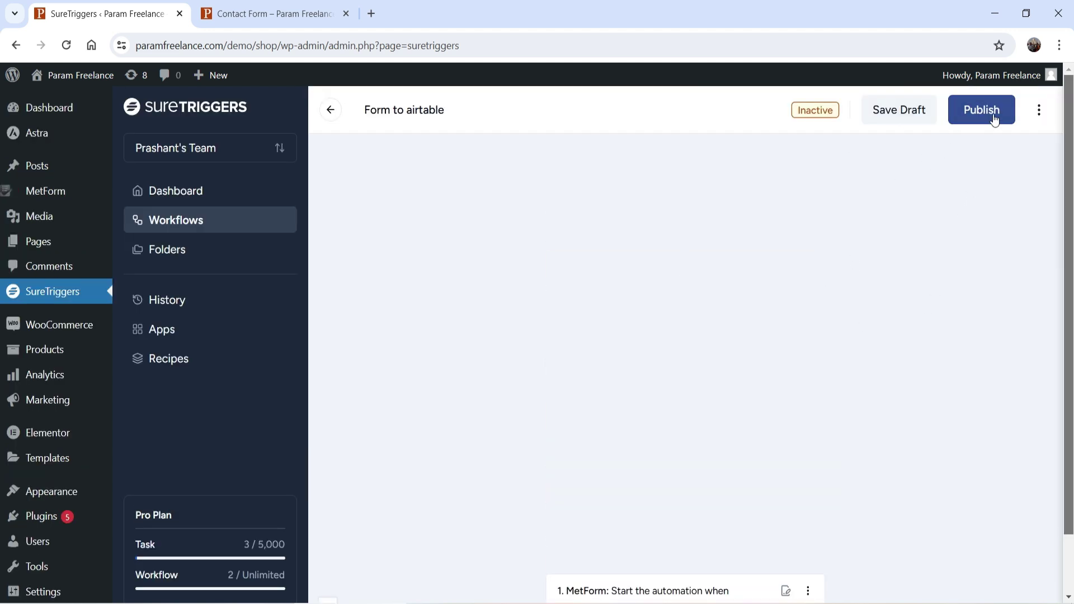
{"action": "left_click", "coordinate": [995, 113]}
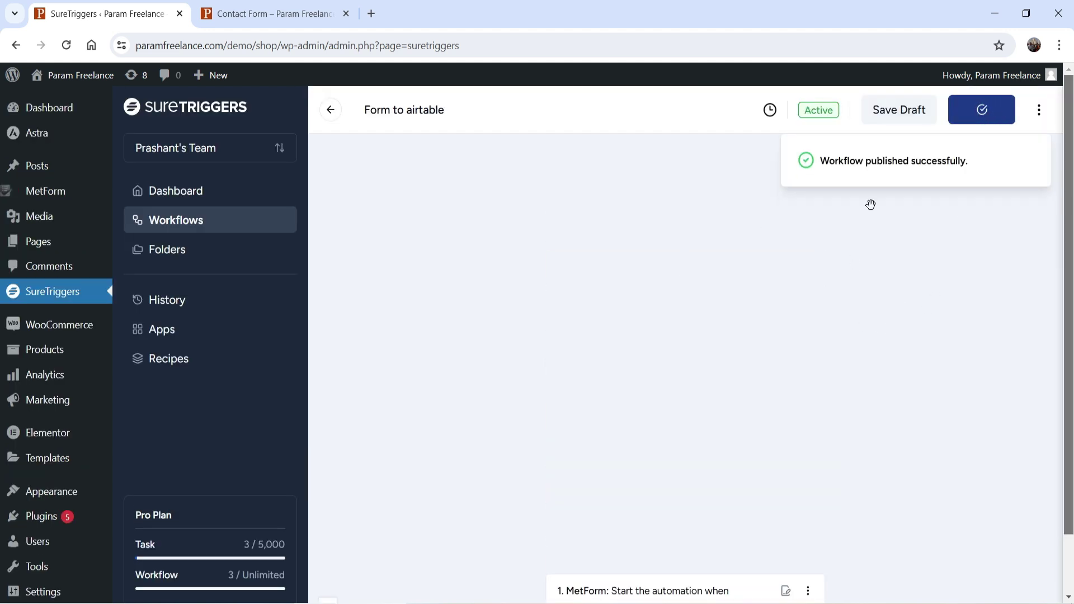
{"action": "left_click", "coordinate": [158, 223]}
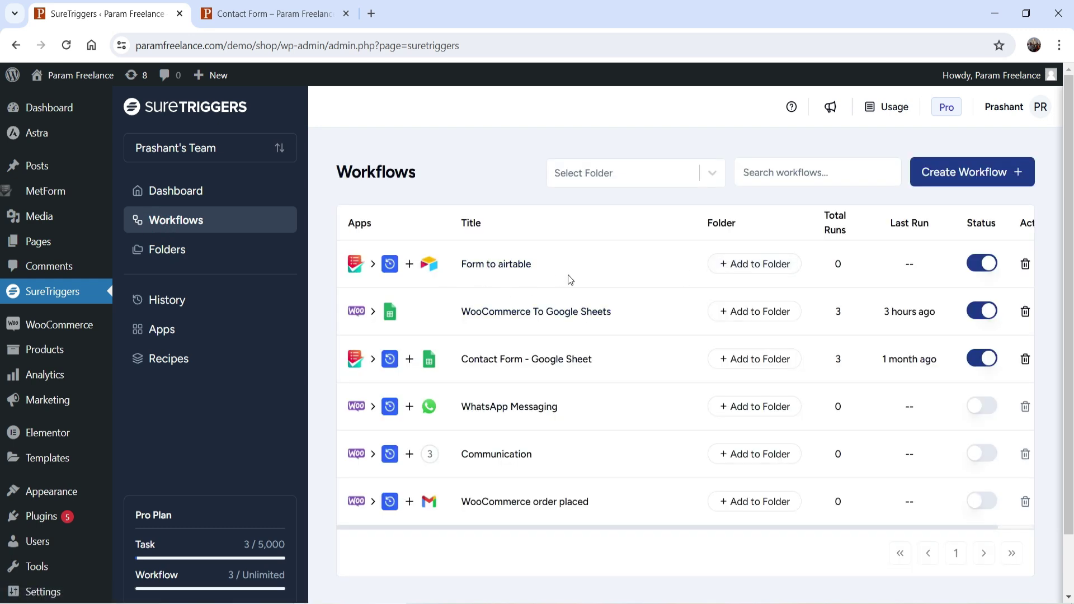
Step: Submit the contact form with a test name, email, phone and comment 'testing the form data.'
{"action": "key", "text": "ctrl+Tab"}
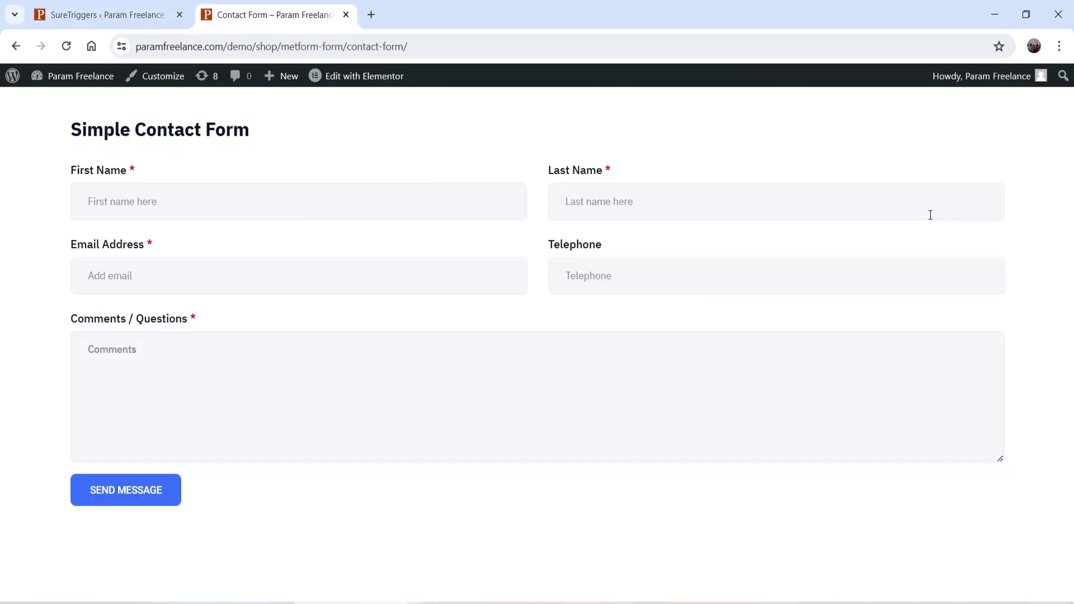
{"action": "left_click", "coordinate": [252, 197]}
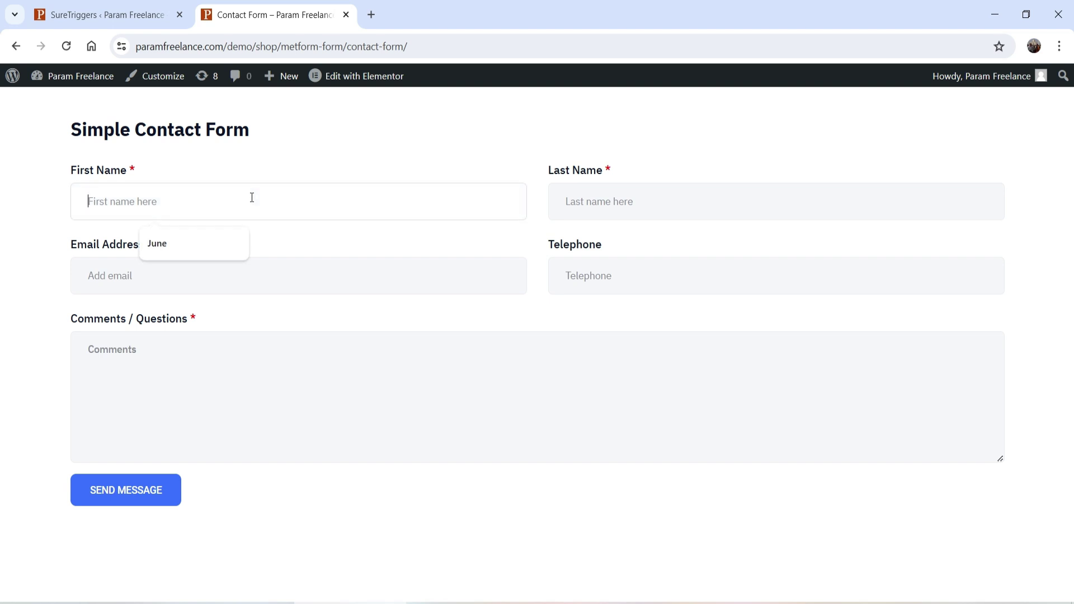
{"action": "type", "text": "August"}
{"action": "key", "text": "Tab"}
{"action": "type", "text": "Augustaugust@example.com"}
{"action": "key", "text": "Tab"}
{"action": "type", "text": "8989898989"}
{"action": "key", "text": "Tab"}
{"action": "type", "text": "t"}
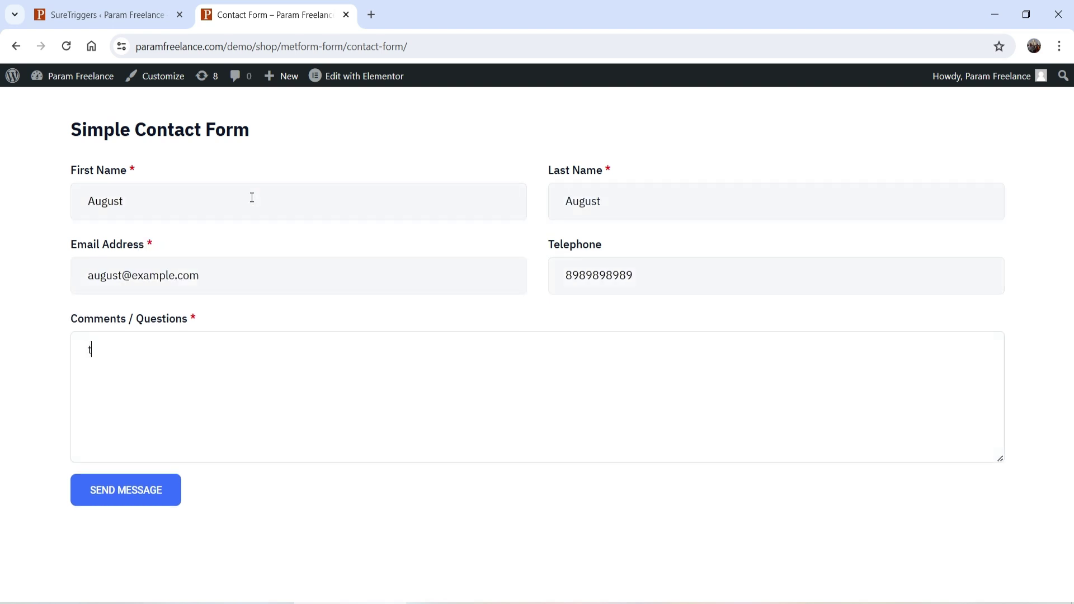
{"action": "type", "text": "esting the form data."}
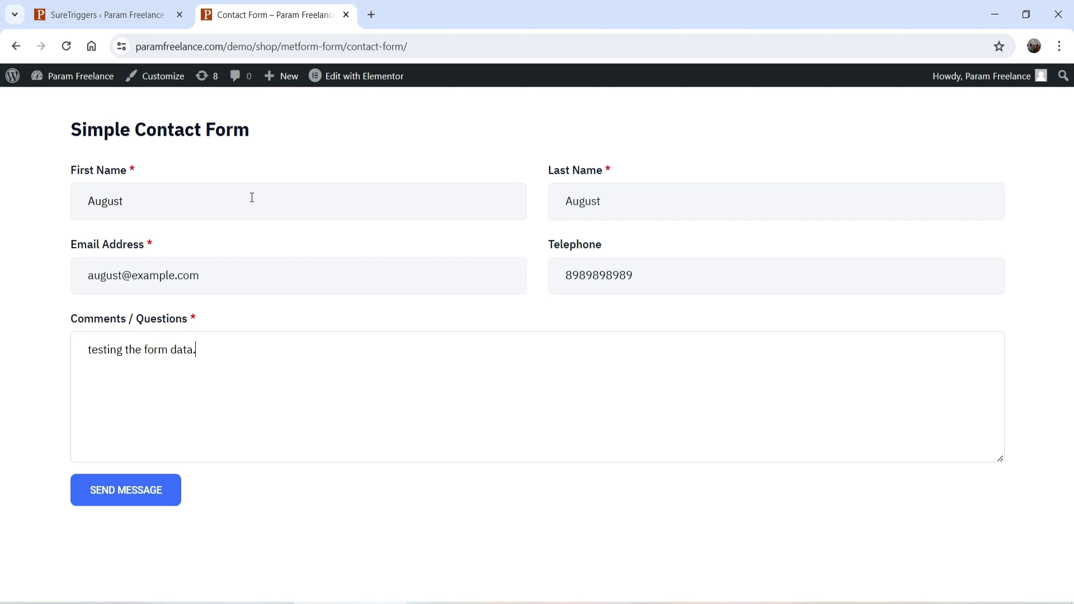
{"action": "left_click", "coordinate": [131, 499]}
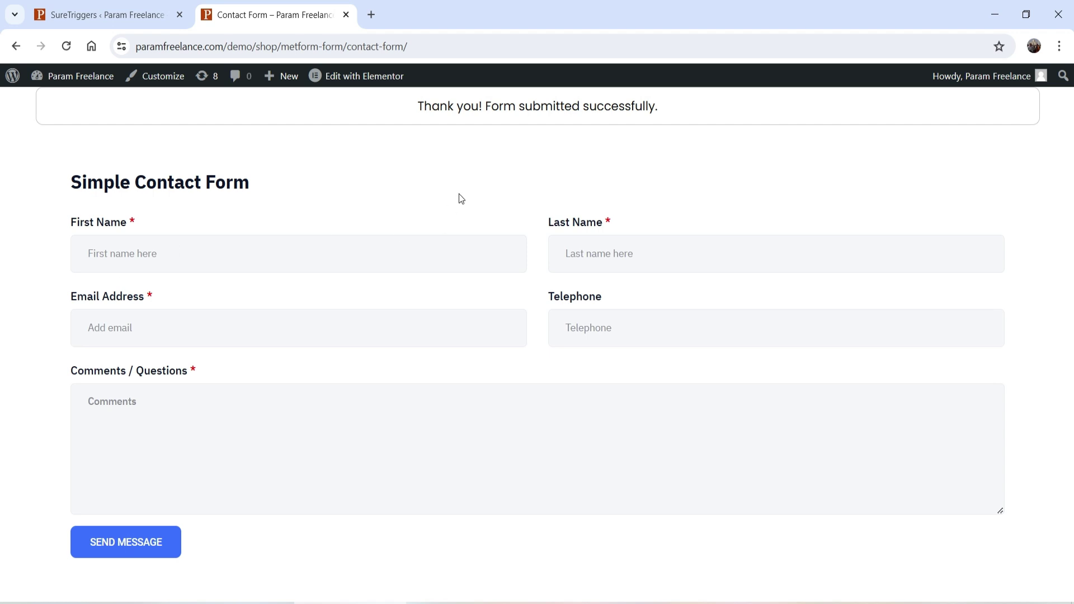
{"action": "key", "text": "ctrl+shift+Tab"}
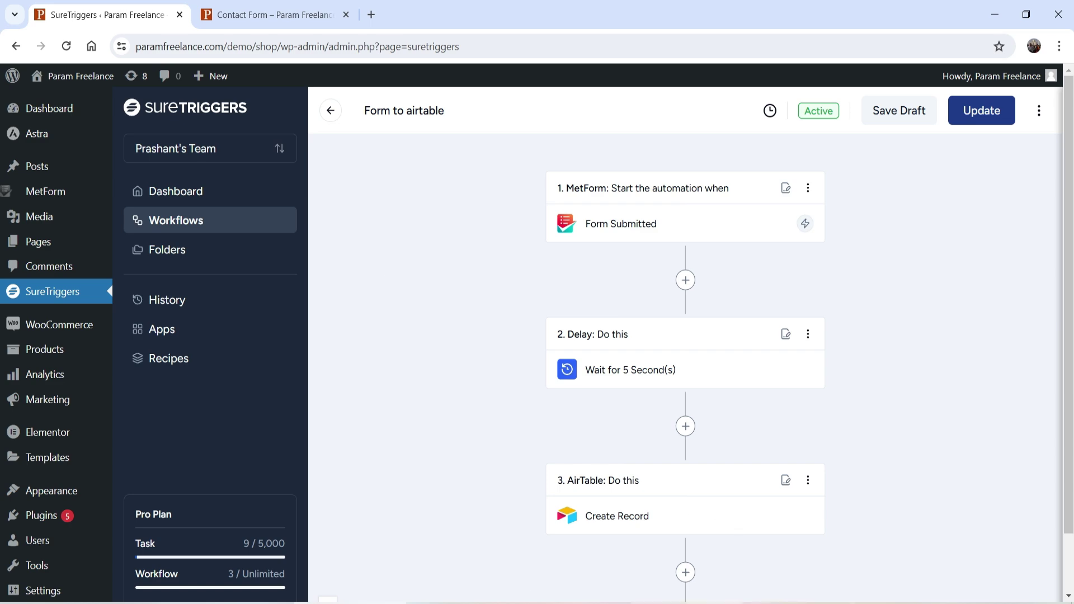
Step: Check the new test record in Airtable's Projects table, then return to the contact form page
{"action": "key", "text": "alt+Tab"}
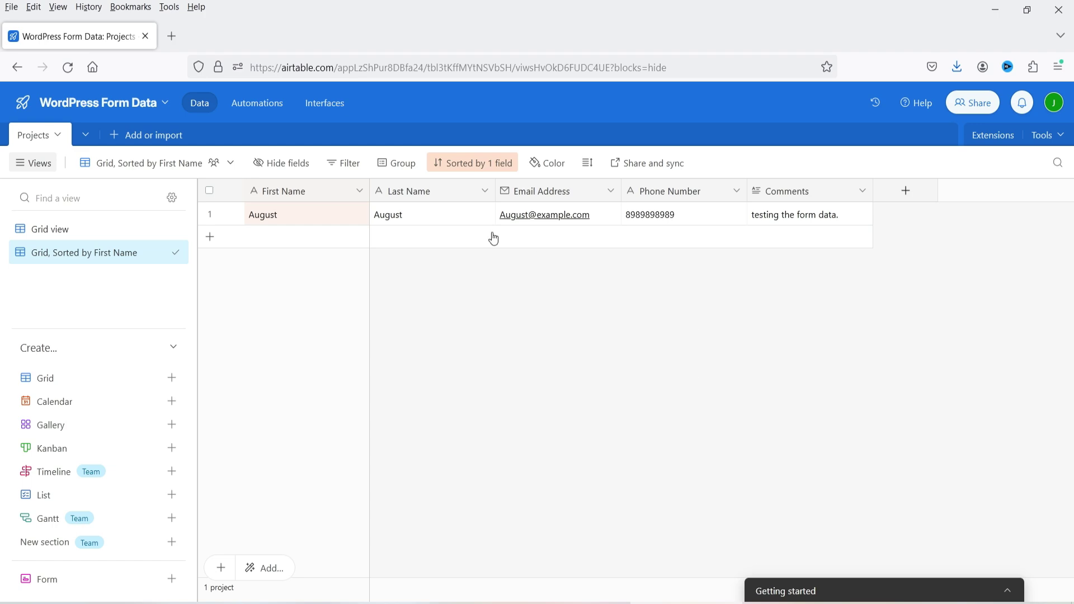
{"action": "key", "text": "alt+Tab"}
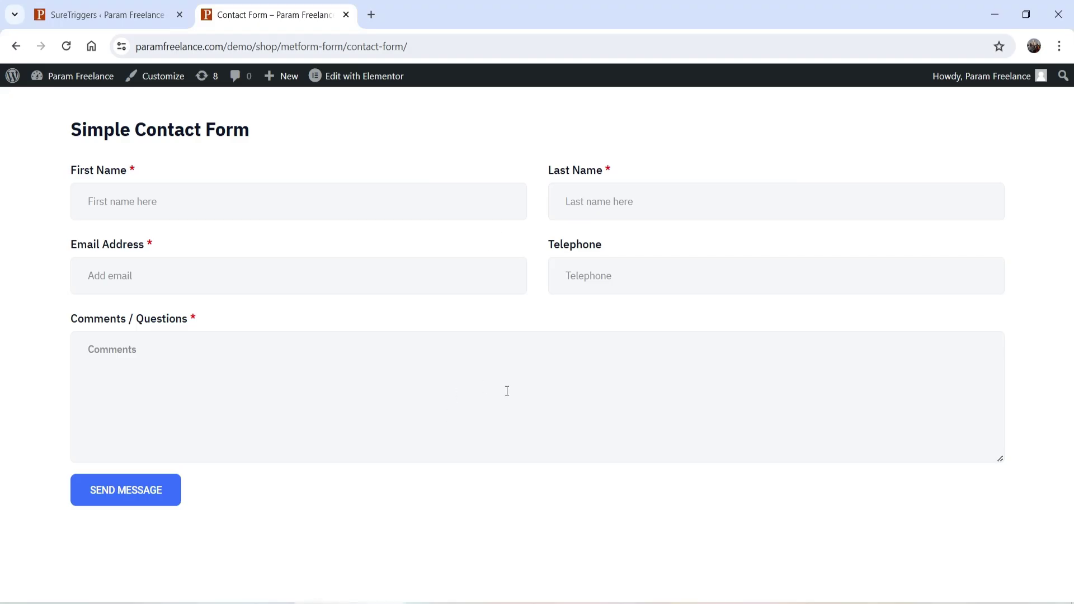